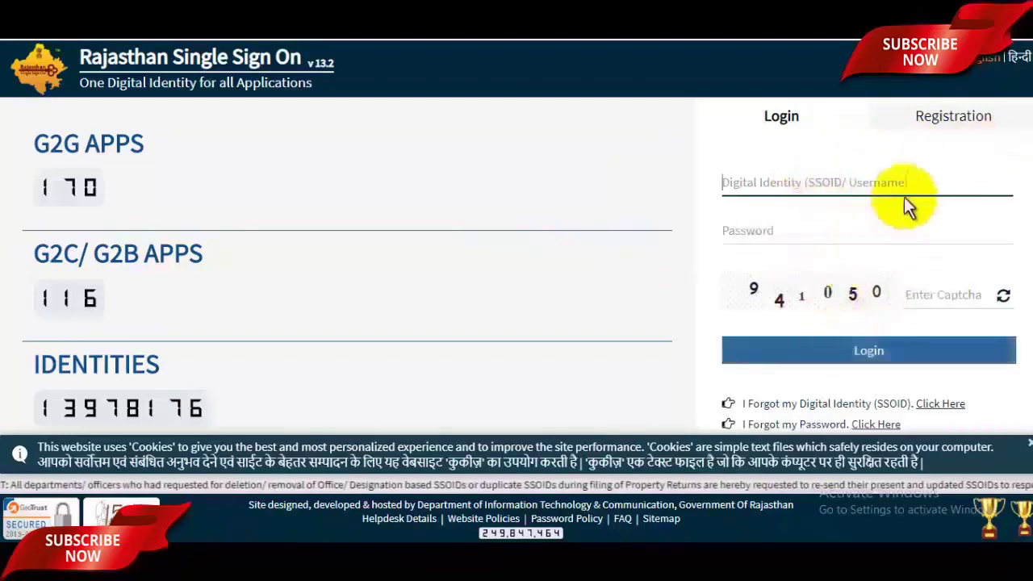
Start a Citizen SSO ID registration using the Google sign-in option
left_click(946, 124)
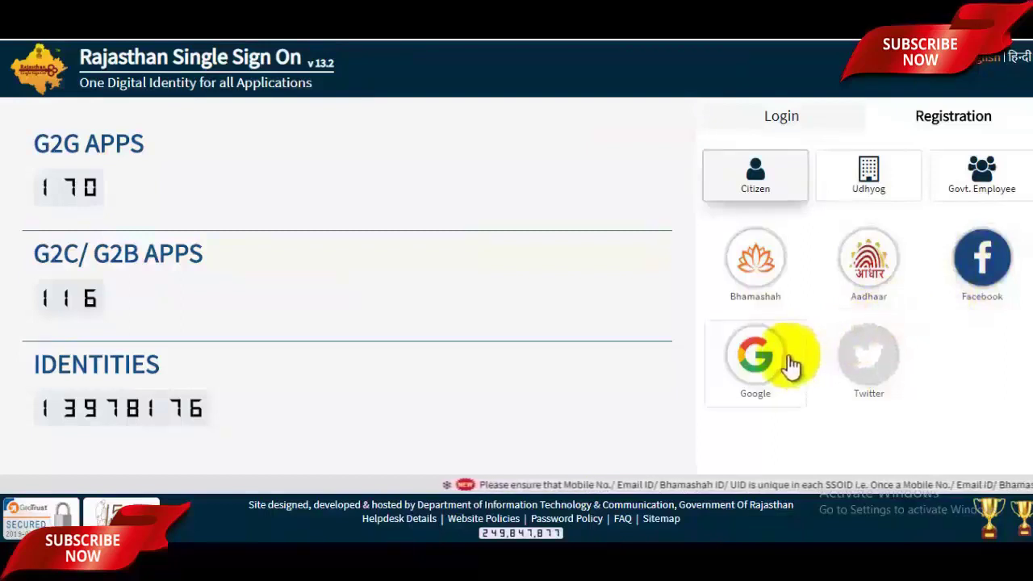
left_click(763, 365)
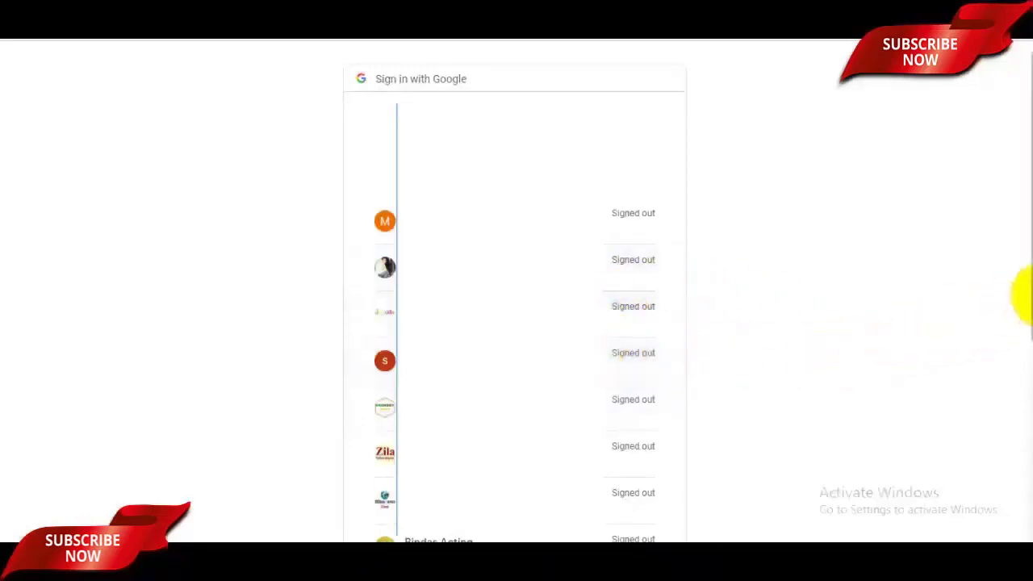
Sign in to Google with the chosen account and its password to return to the registration form
scroll(1018, 293, "down", 1)
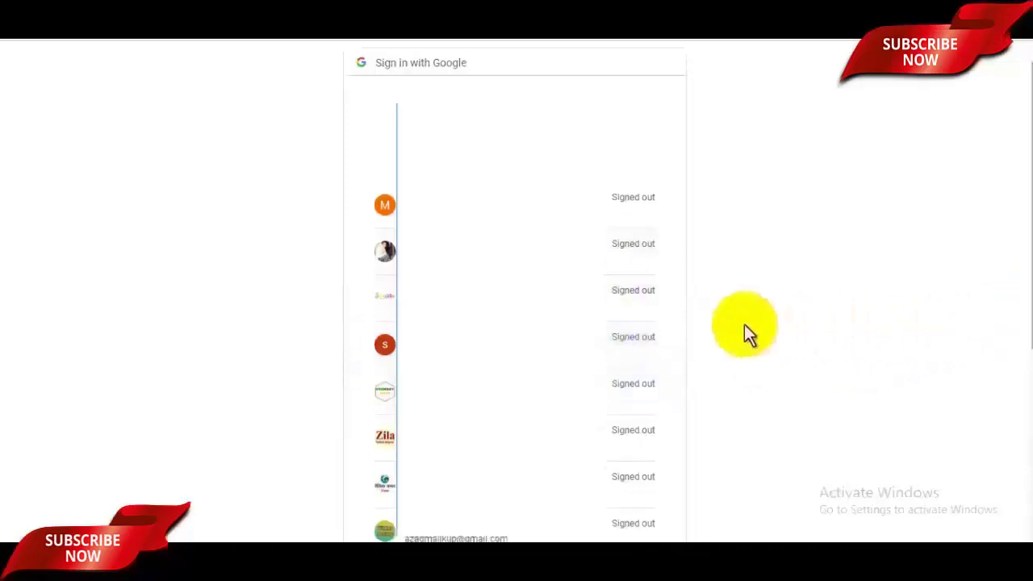
left_click(613, 247)
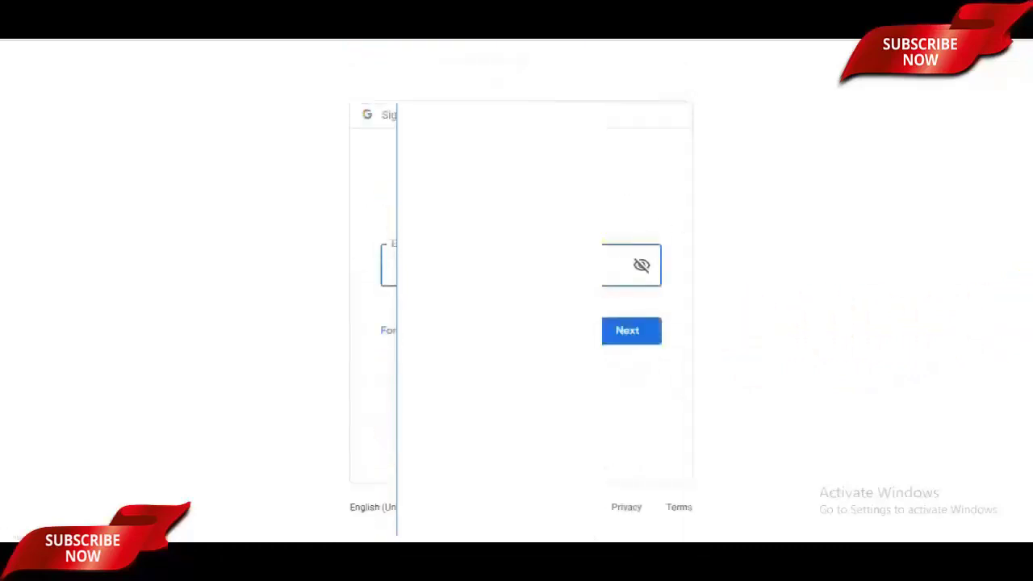
left_click(482, 267)
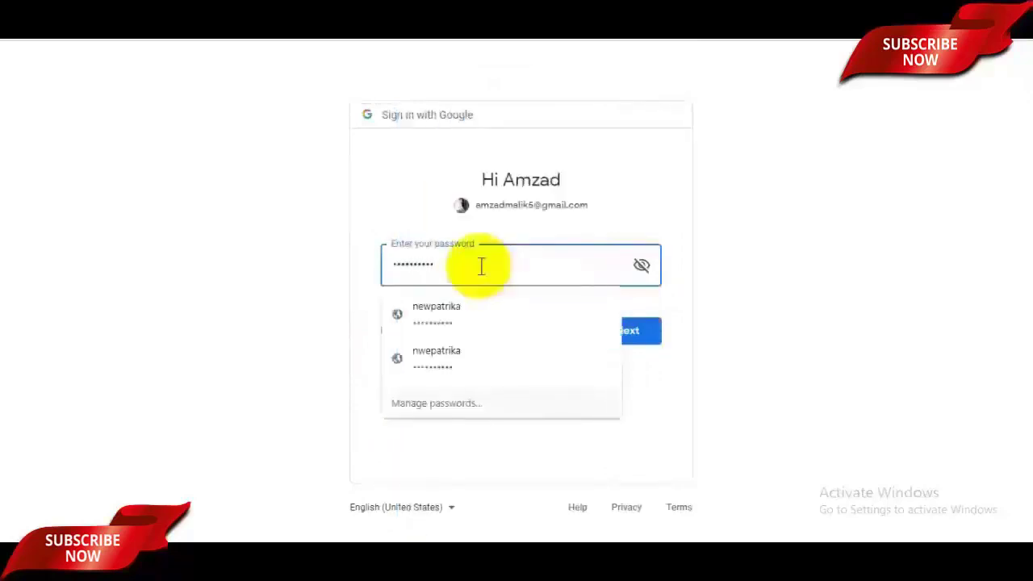
left_click(852, 365)
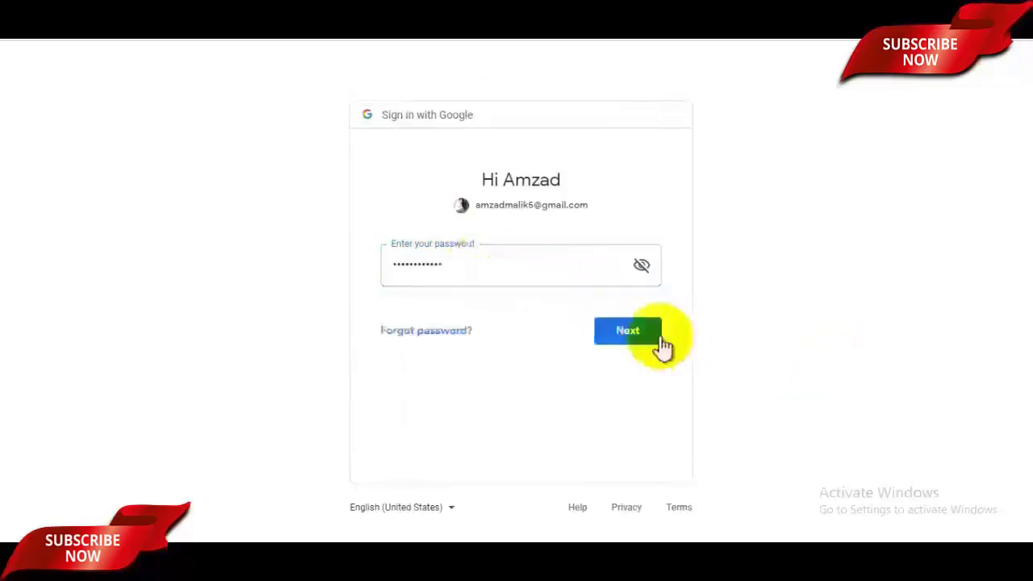
left_click(654, 339)
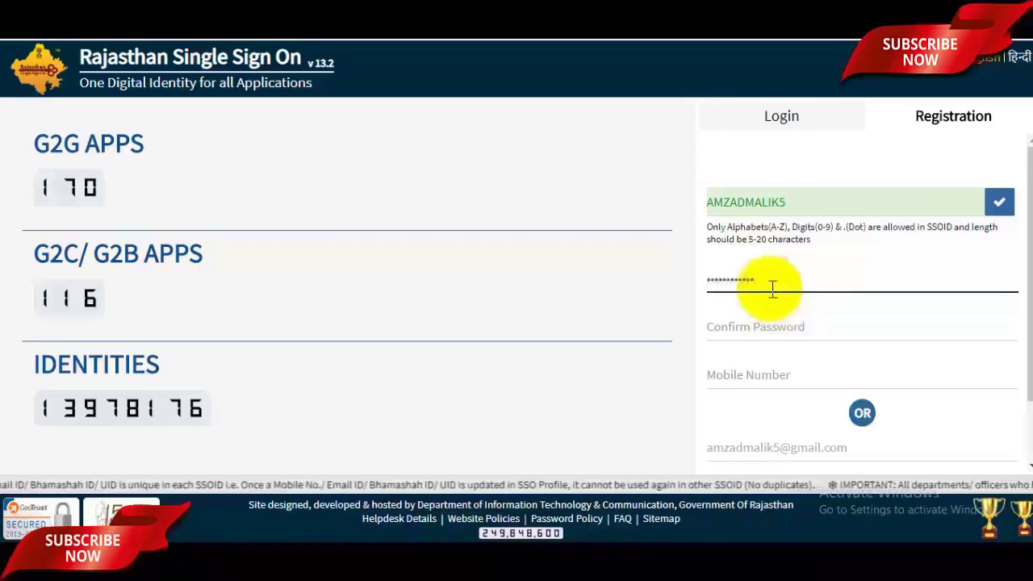
Confirm the password, add the mobile number, register, then copy the new SSOID and close the alert
left_click(777, 331)
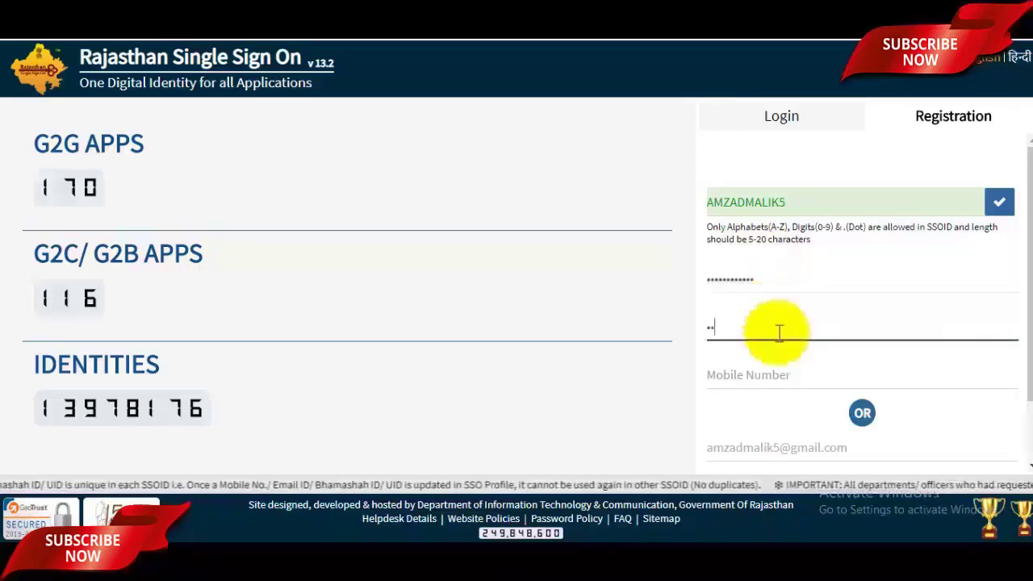
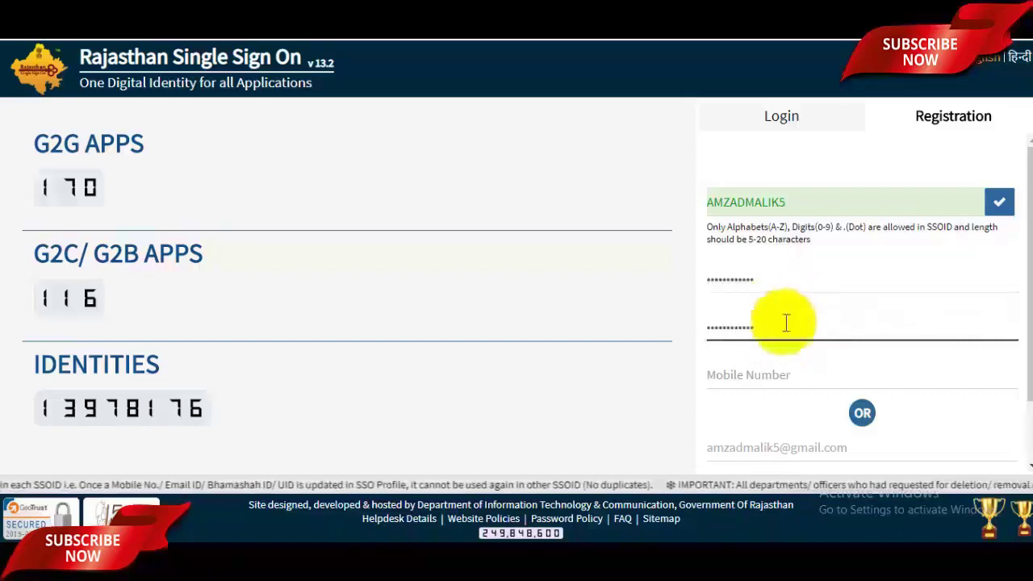
left_click(765, 373)
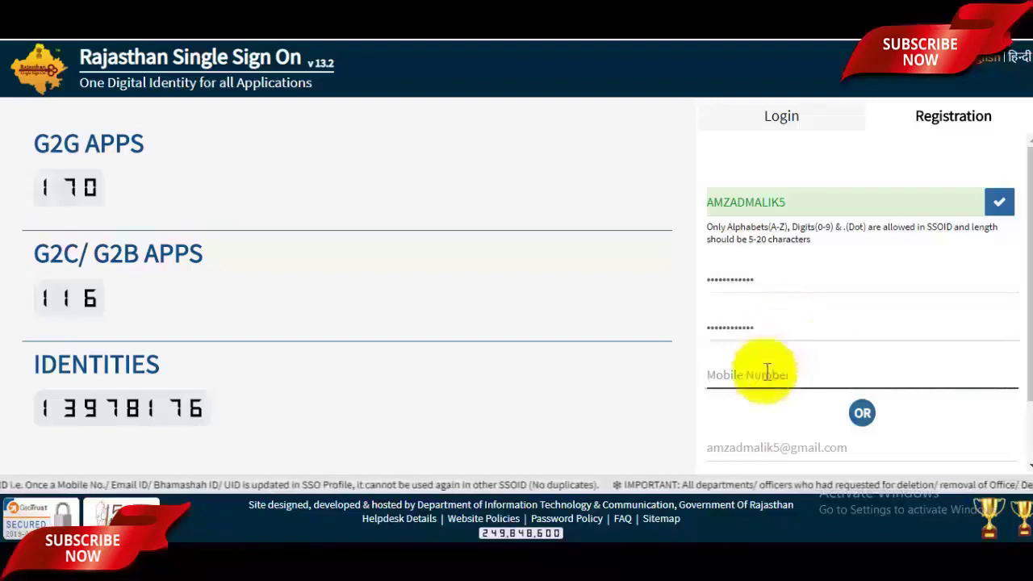
scroll(1019, 345, "down", 2)
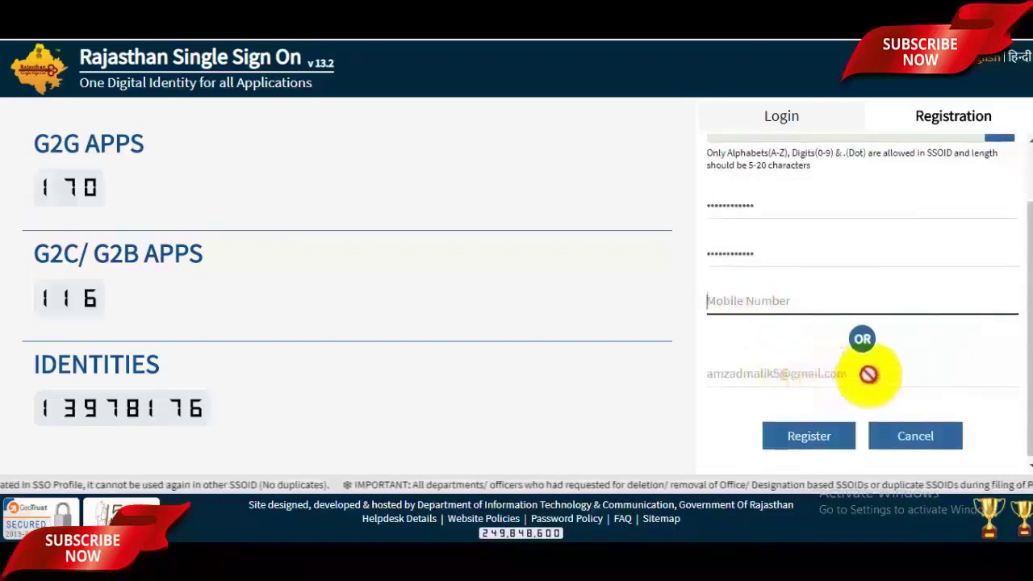
left_click(813, 436)
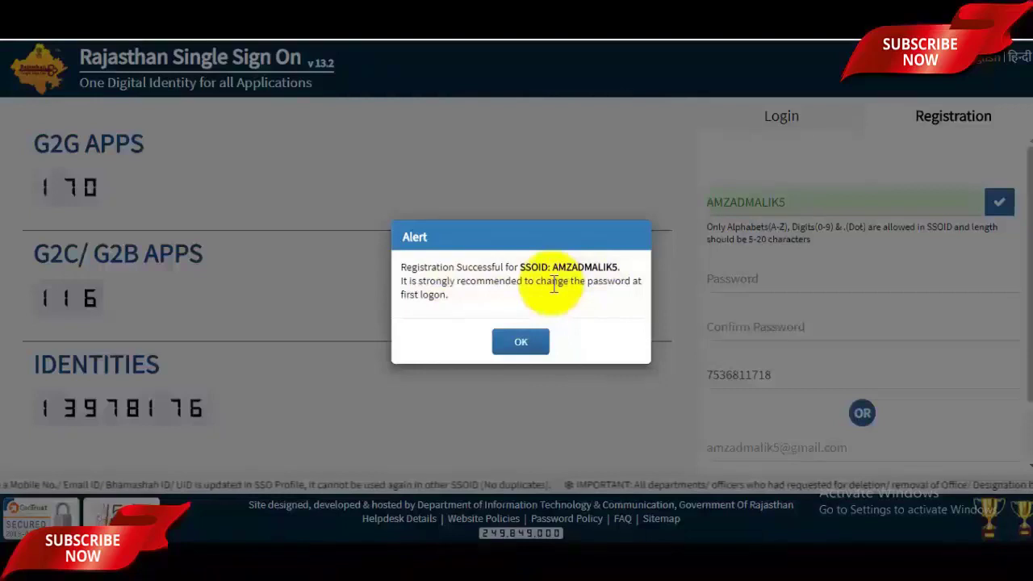
left_click_drag(552, 267, 614, 267)
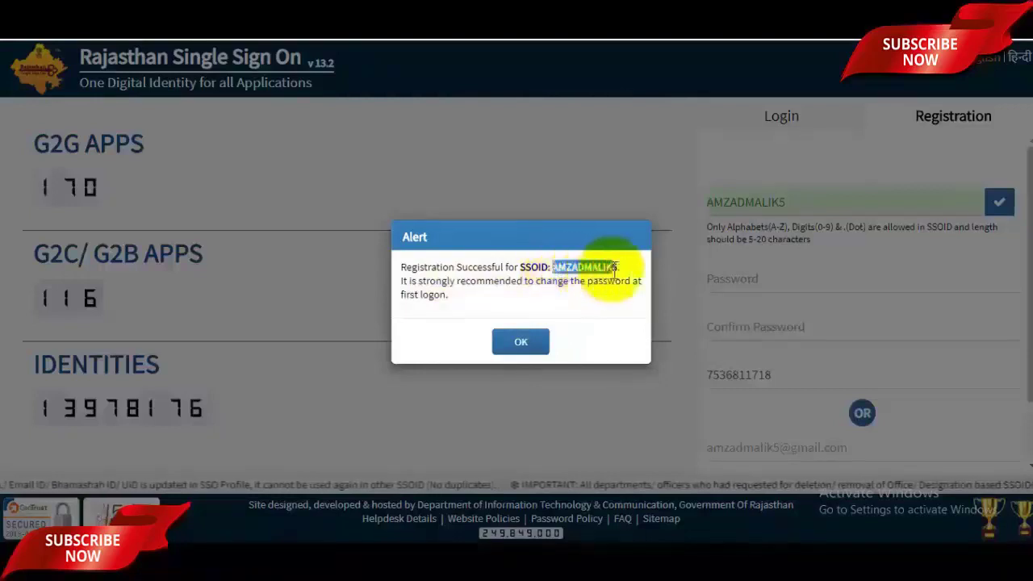
left_click(520, 343)
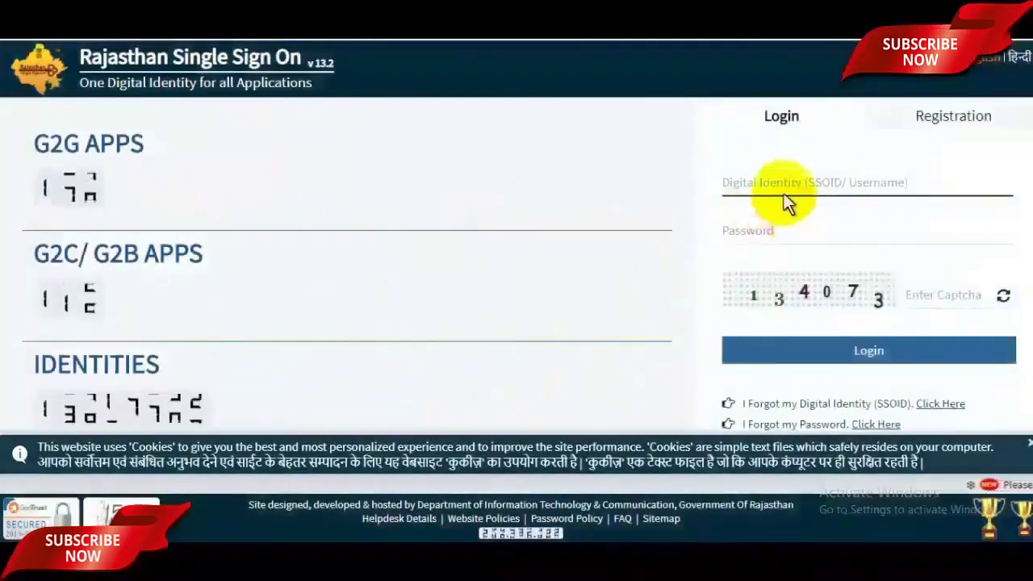
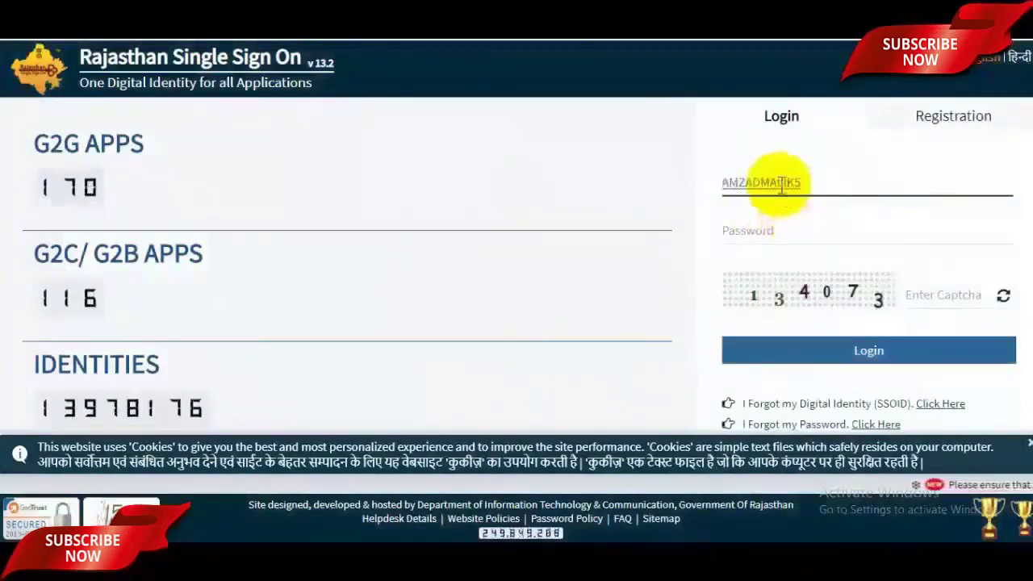
Log in with the pasted SSOID, the account password and captcha 134073
left_click(775, 229)
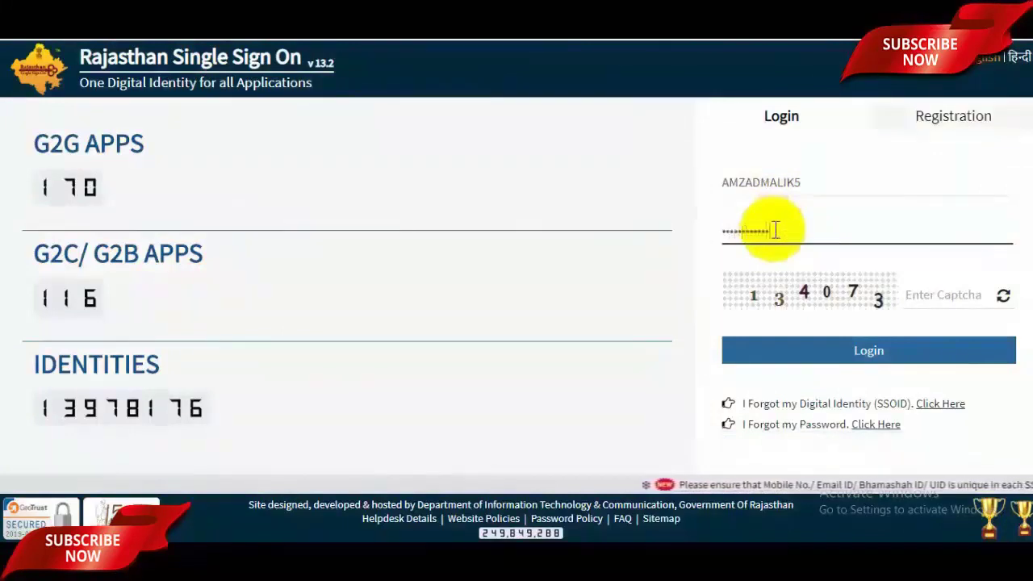
left_click(928, 292)
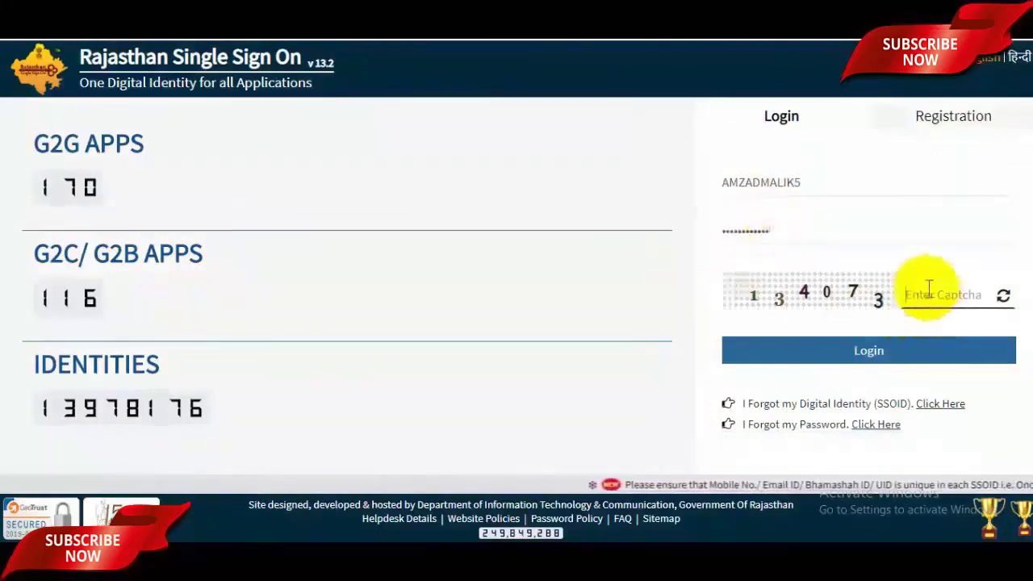
type("13407")
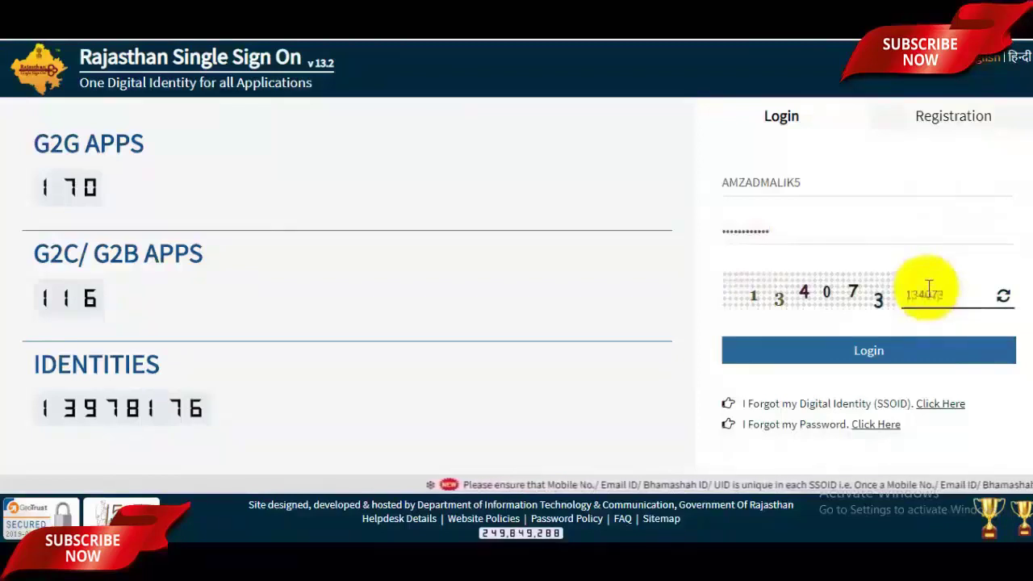
type("3")
left_click(894, 359)
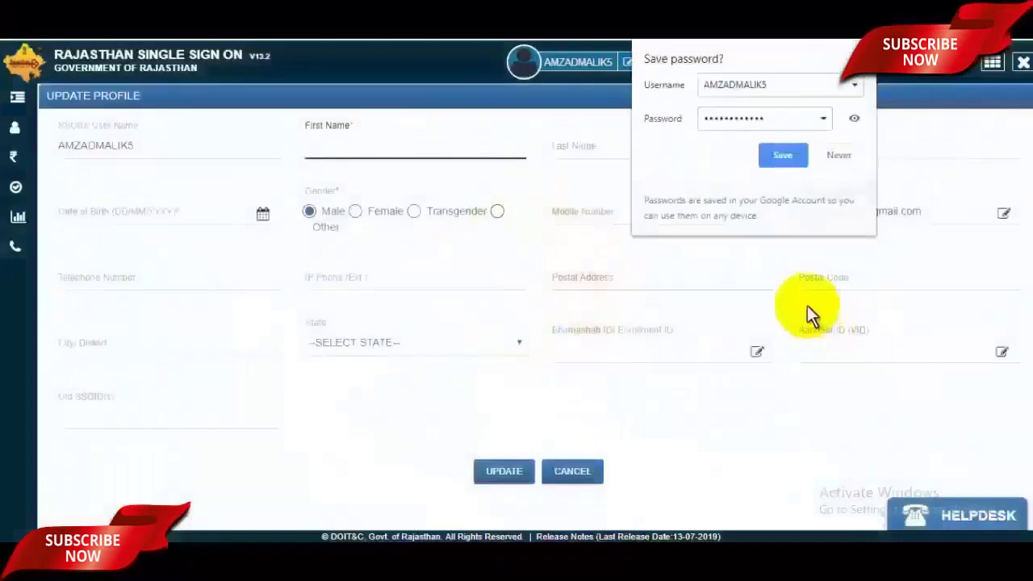
Dismiss the browser's save-password prompt and enter the user's last name
left_click(849, 156)
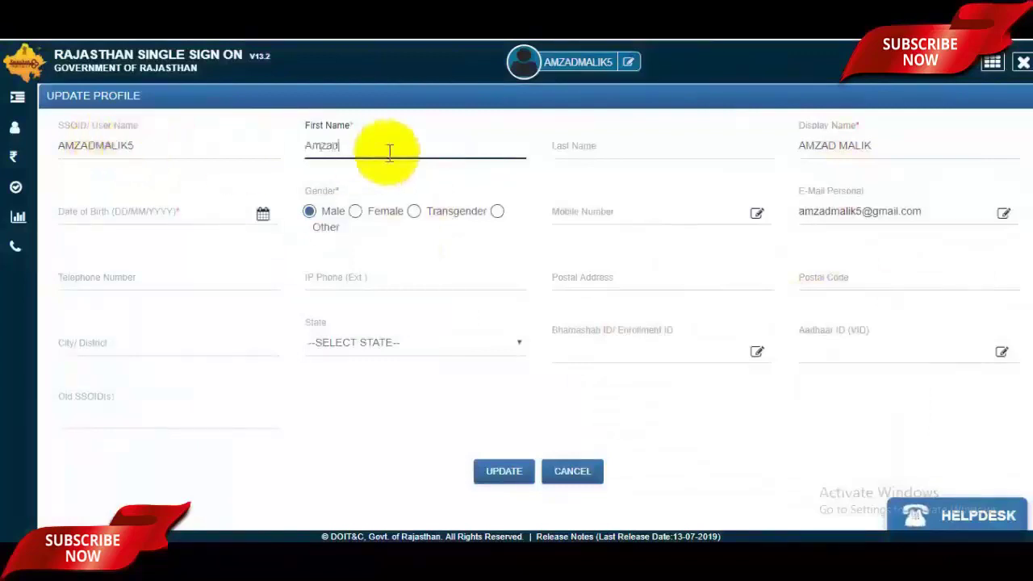
left_click(620, 153)
type("Malik")
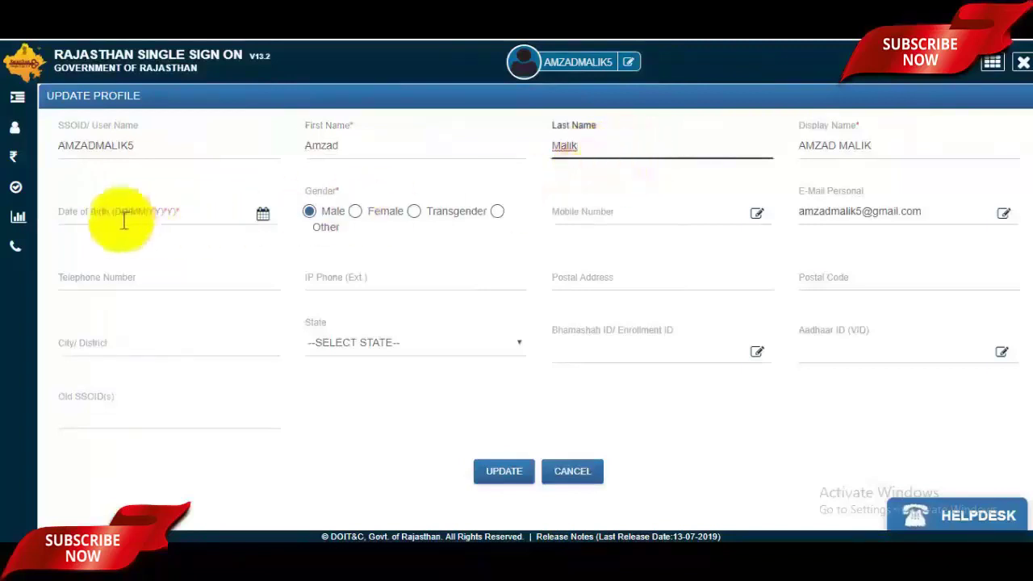
Set the date of birth to 2 May 1997 in the date picker
left_click(93, 210)
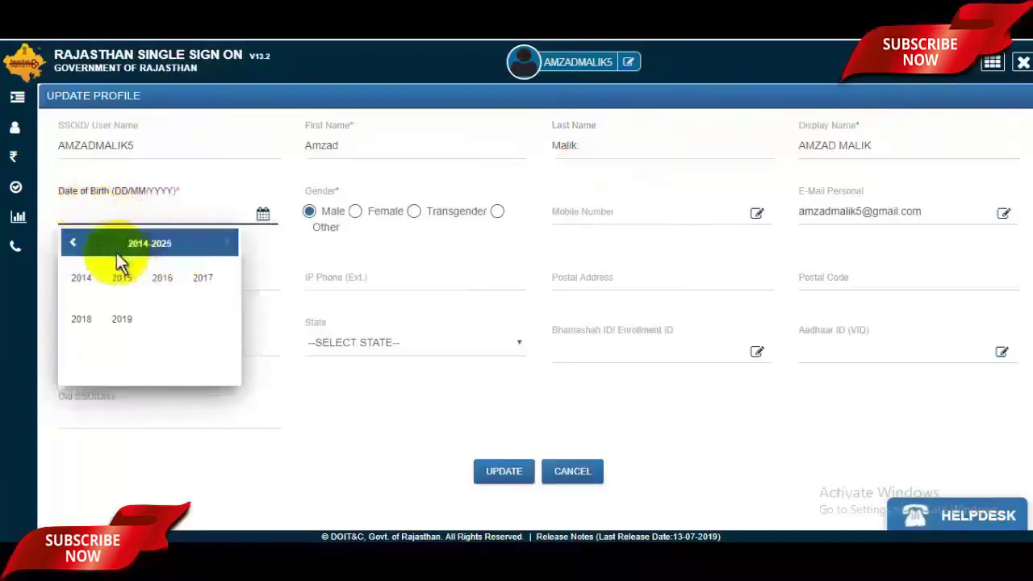
left_click(74, 247)
left_click(75, 247)
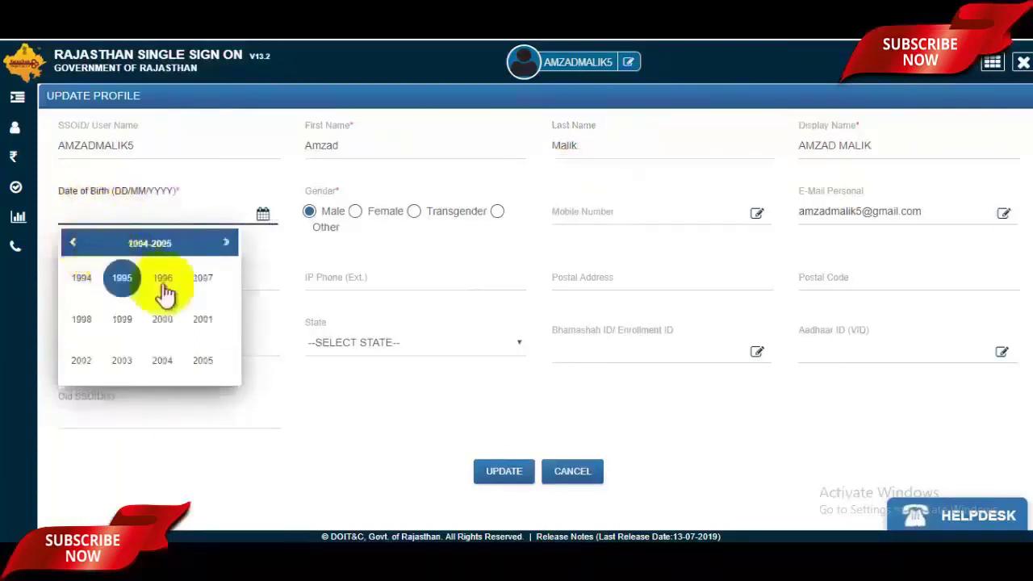
left_click(203, 279)
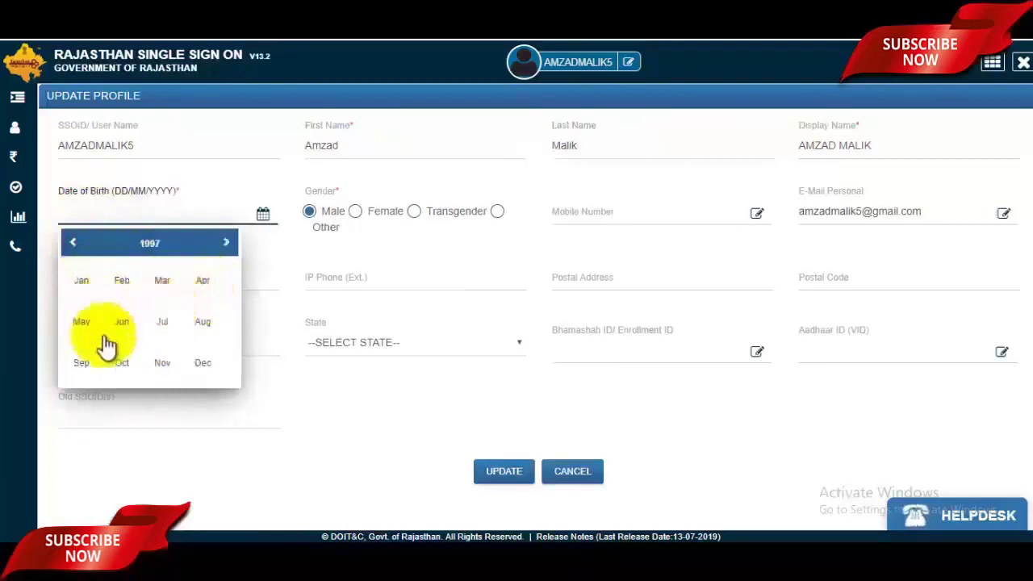
left_click(89, 327)
left_click(199, 296)
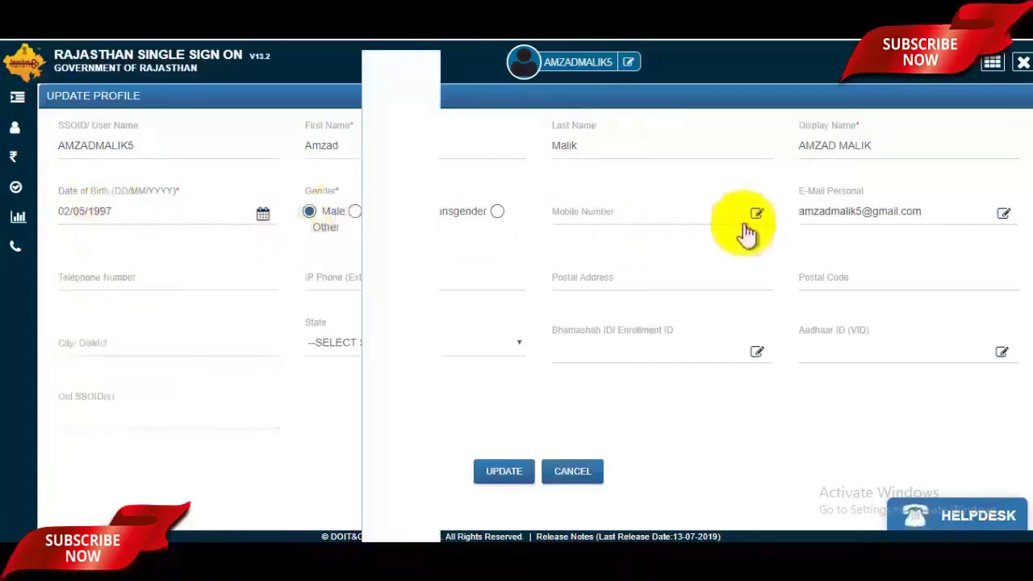
left_click(132, 276)
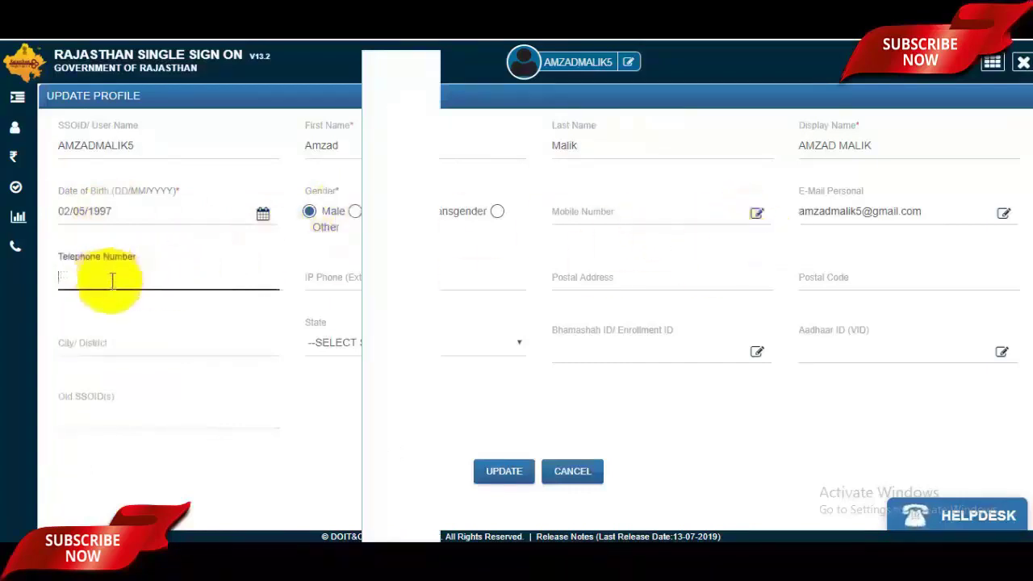
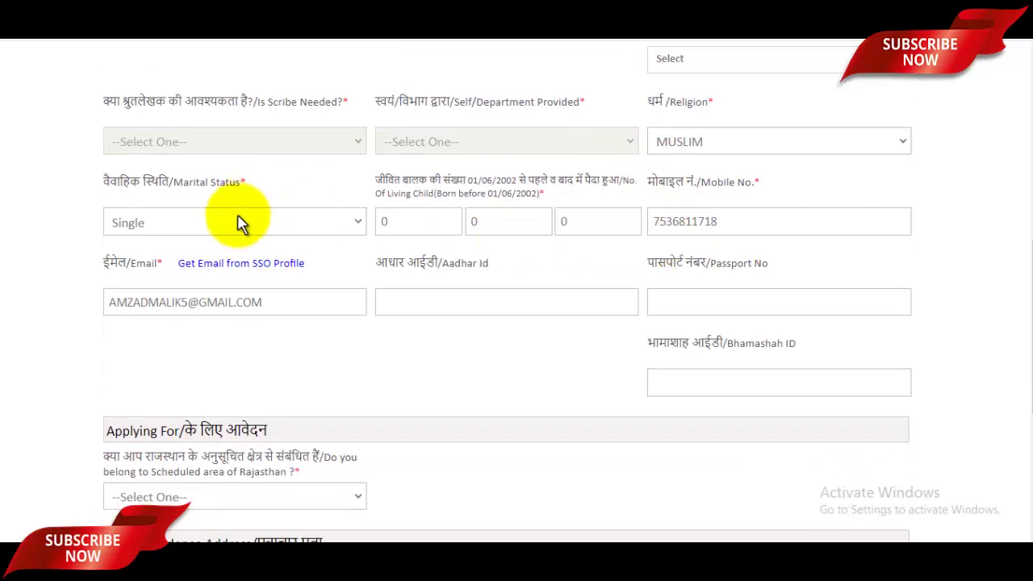
Keep marital status Single, enter 0 for living children, and move to the Aadhar Id field
left_click(125, 314)
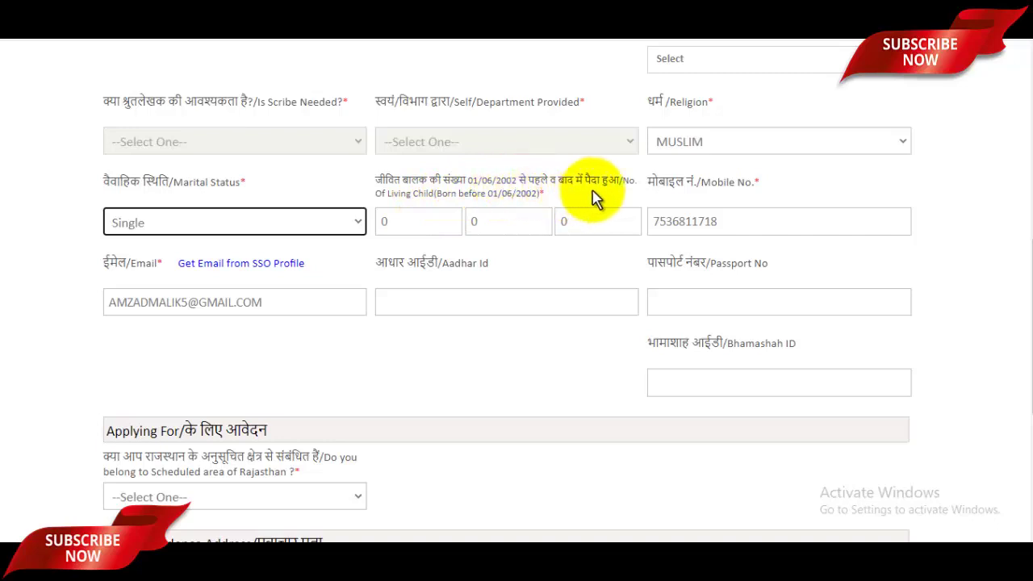
left_click(523, 221)
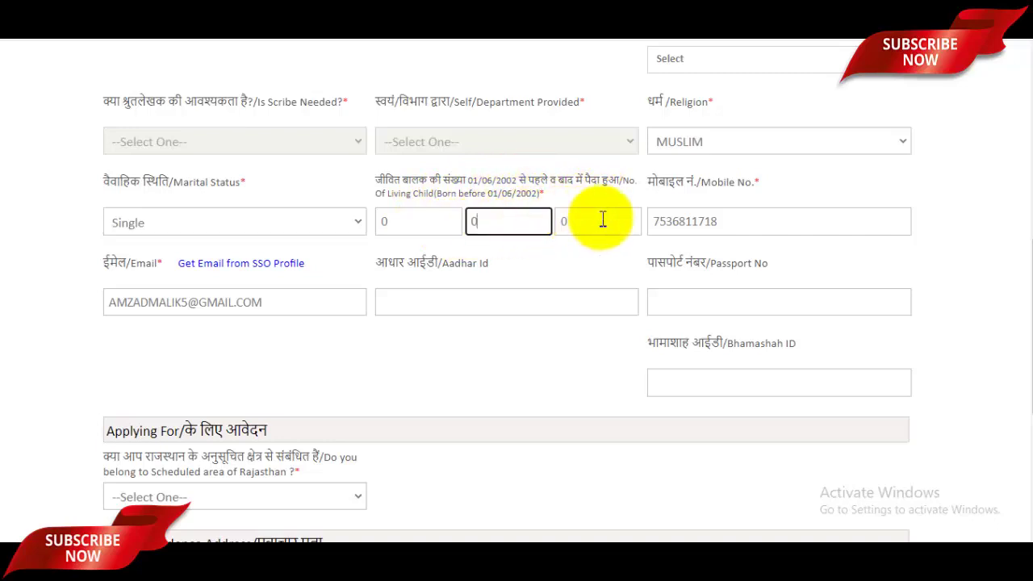
left_click(524, 308)
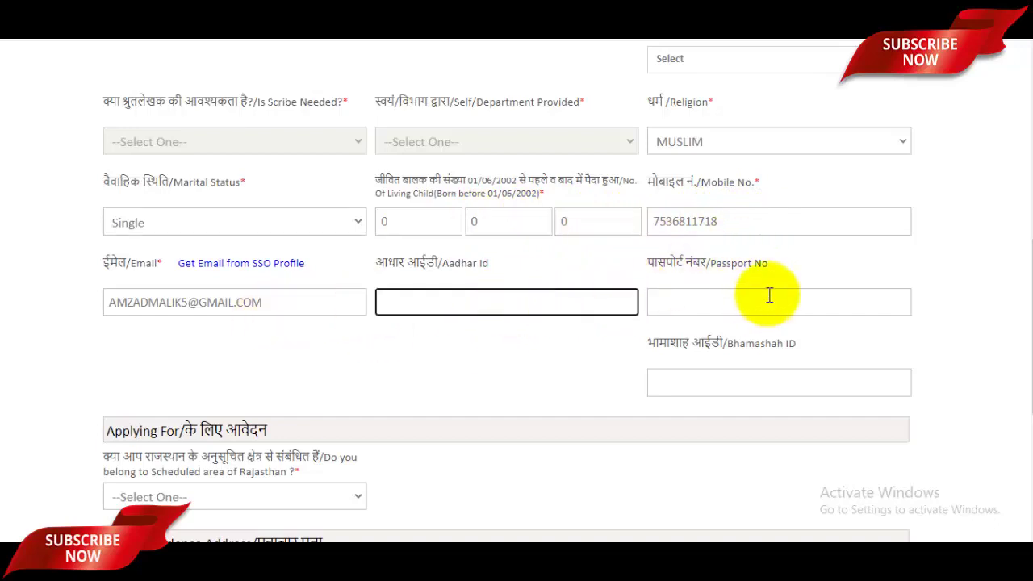
scroll(768, 294, "down", 4)
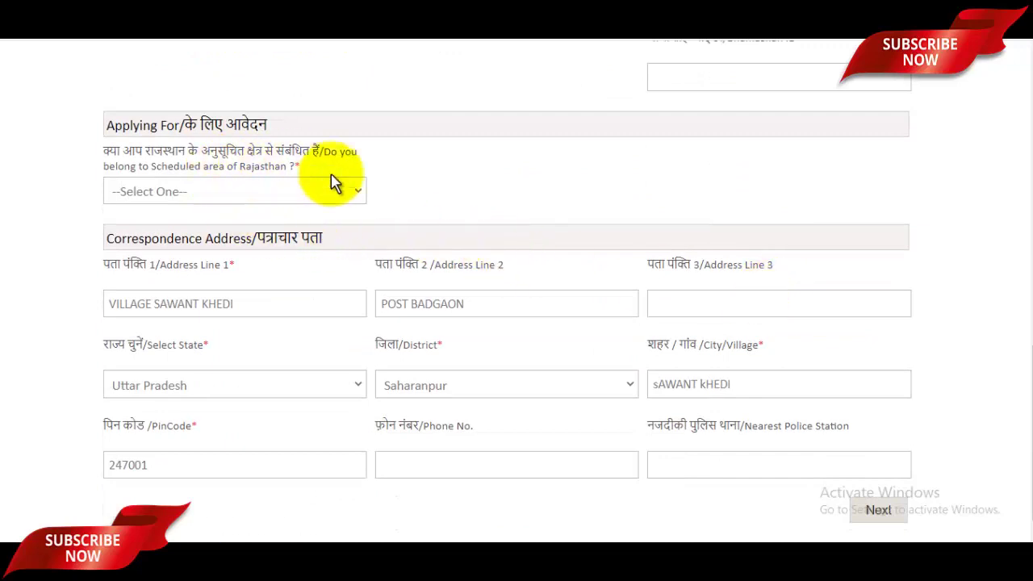
Answer No to the Scheduled-area question
left_click(260, 202)
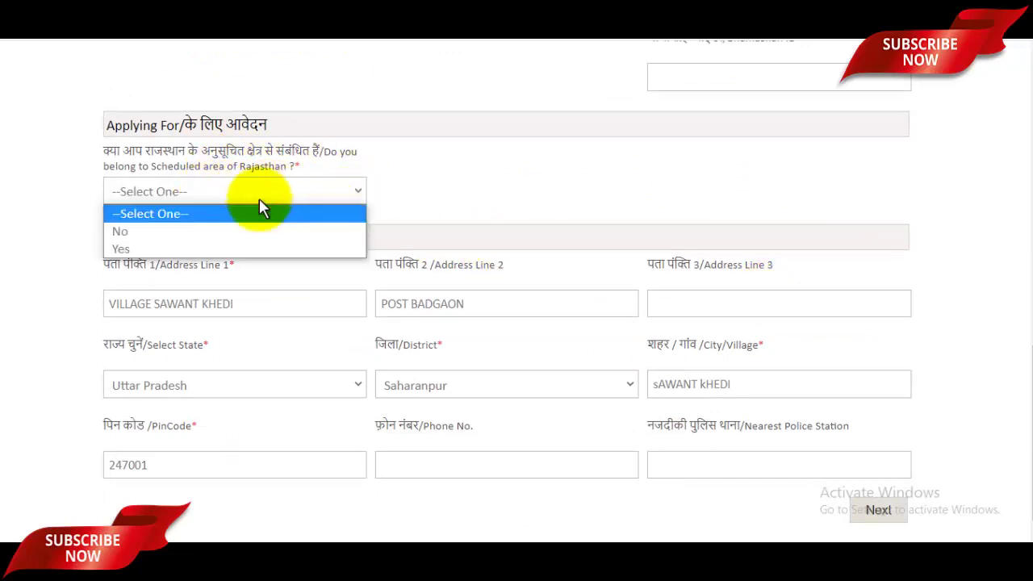
left_click(166, 233)
scroll(427, 198, "down", 1)
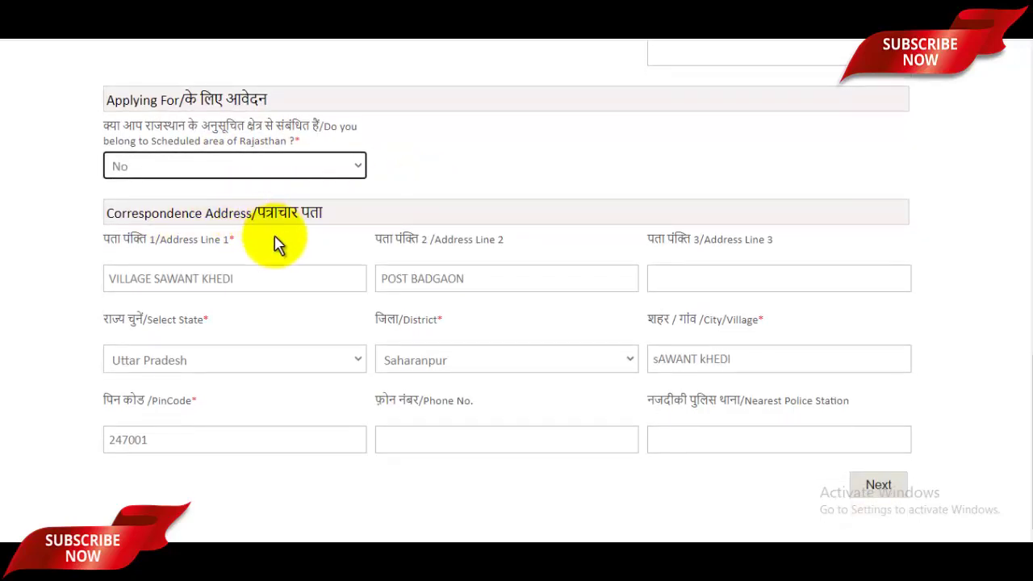
Review the correspondence address with state Uttar Pradesh and district Saharanpur, then continue to Domicile Details
left_click(296, 283)
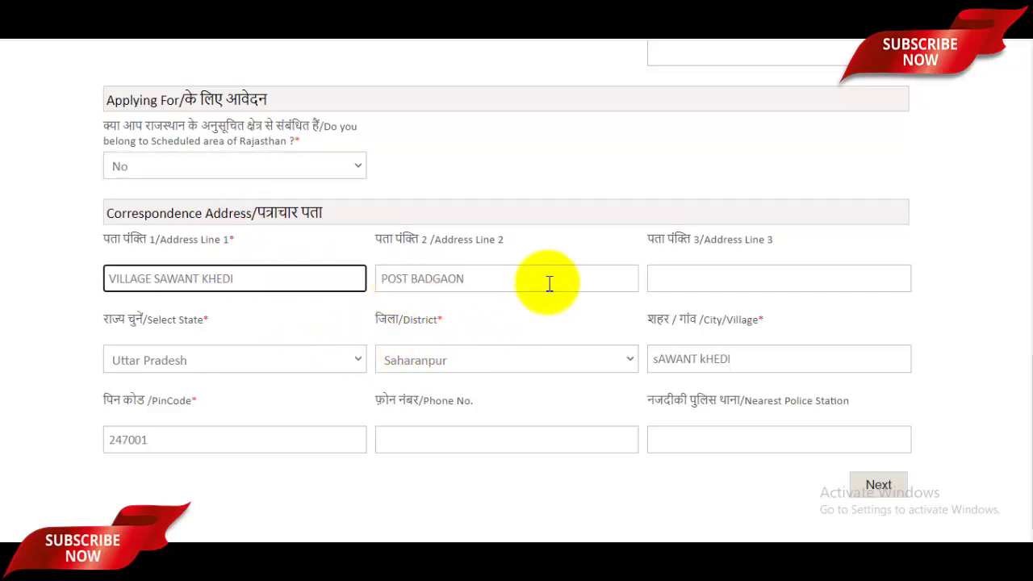
left_click(710, 281)
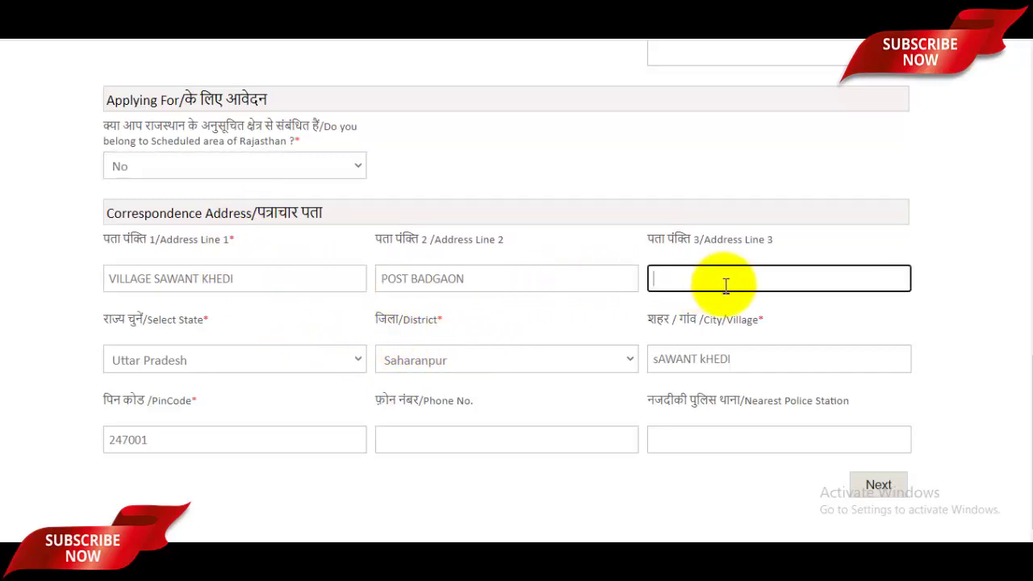
left_click(319, 363)
left_click(489, 389)
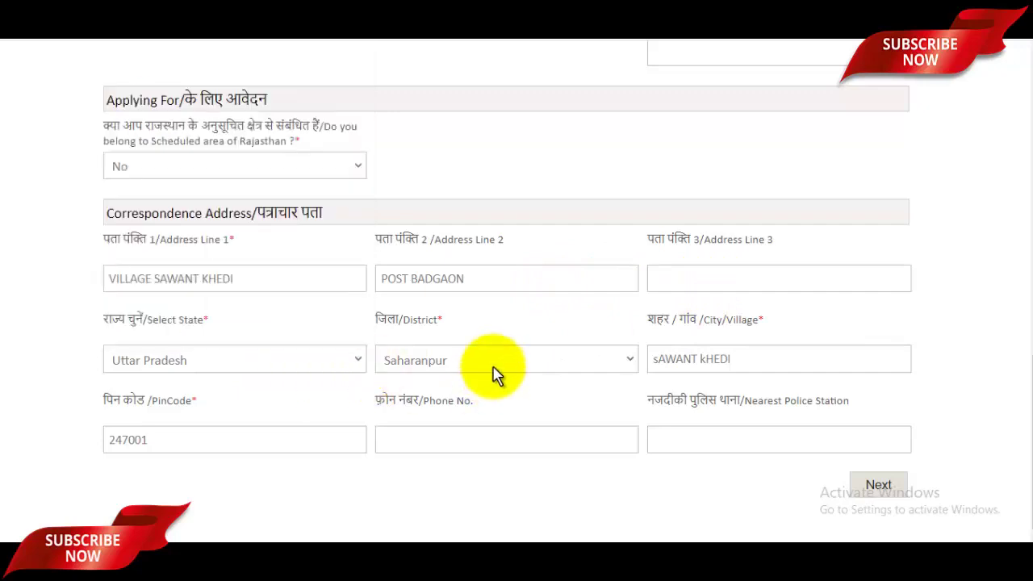
left_click(497, 374)
left_click(666, 363)
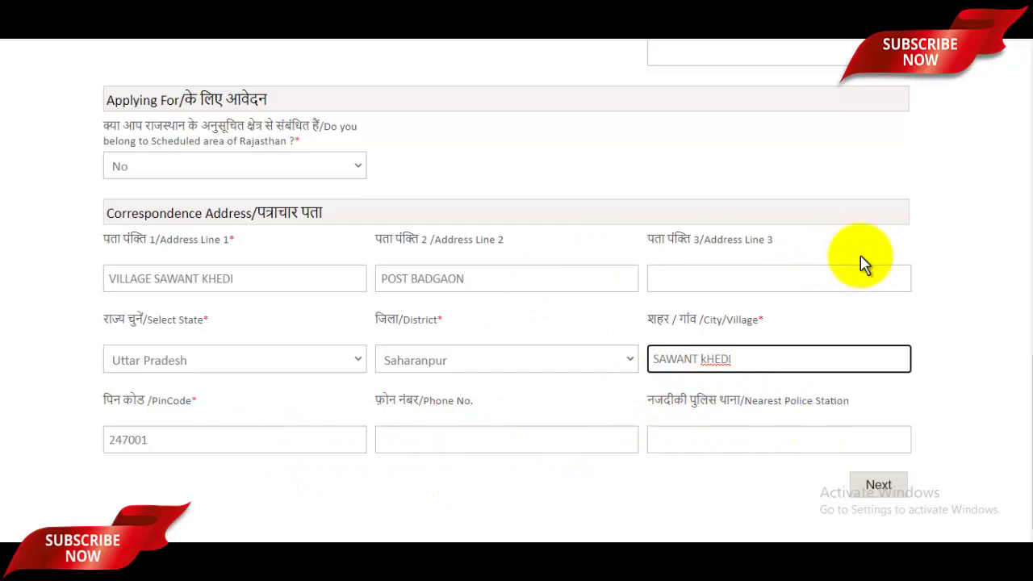
left_click(879, 485)
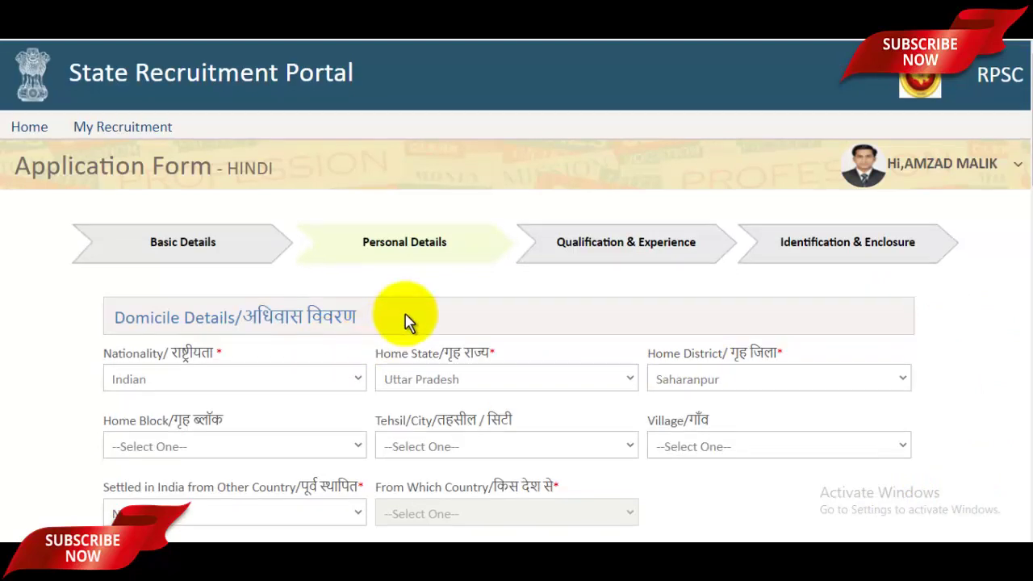
scroll(388, 323, "down", 1)
left_click(283, 311)
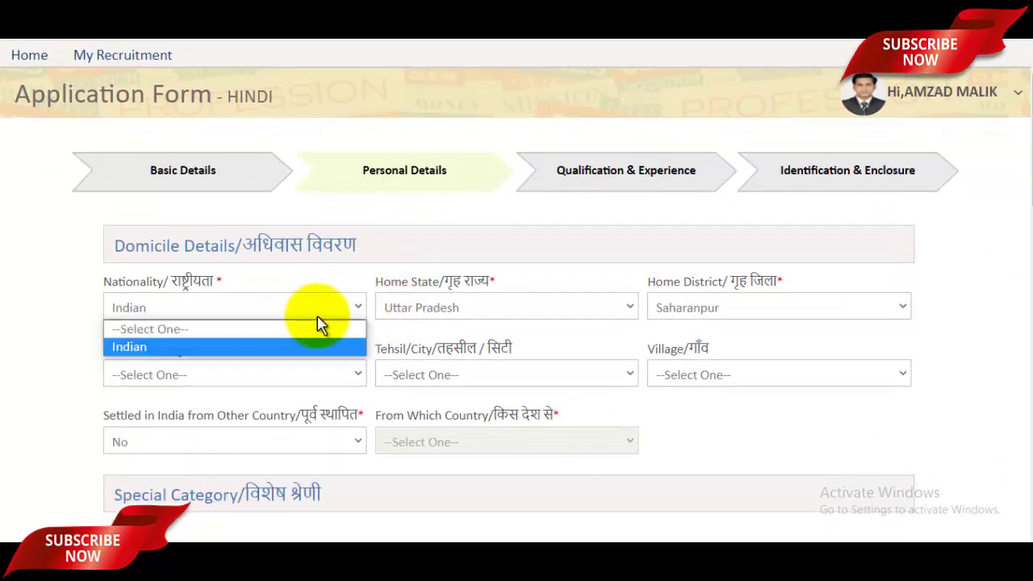
left_click(511, 305)
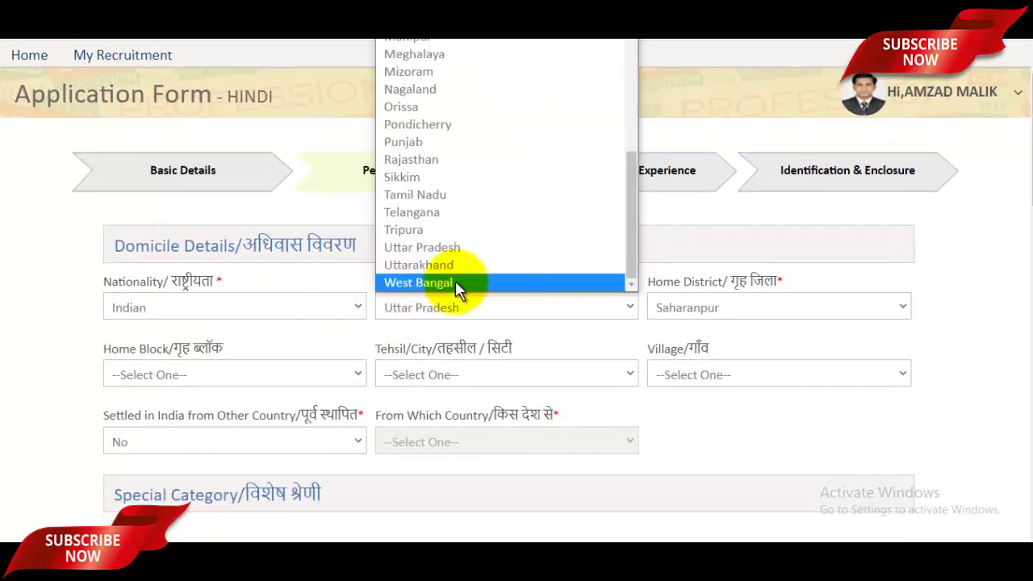
left_click(449, 247)
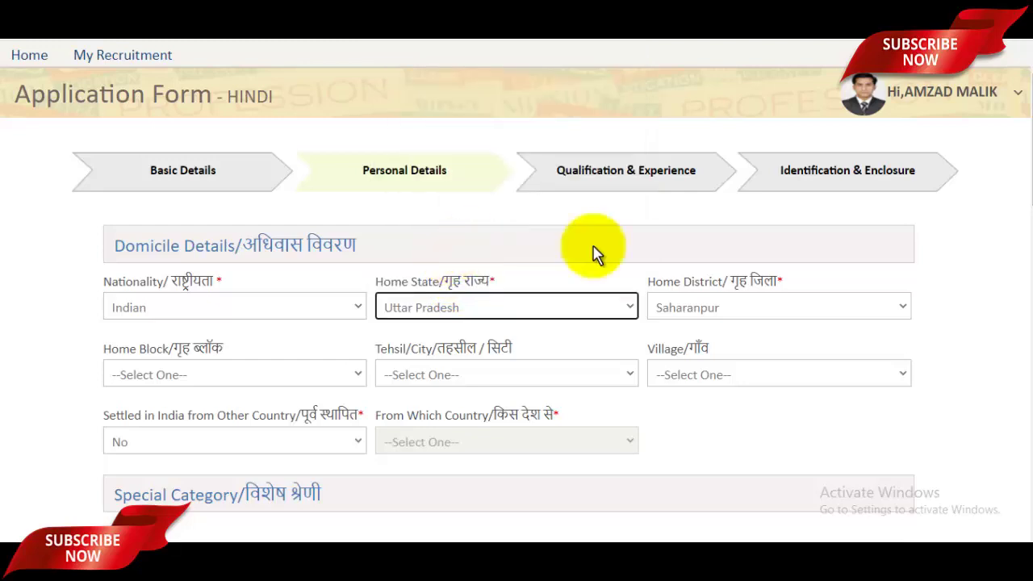
left_click(751, 307)
left_click(742, 282)
scroll(727, 280, "down", 2)
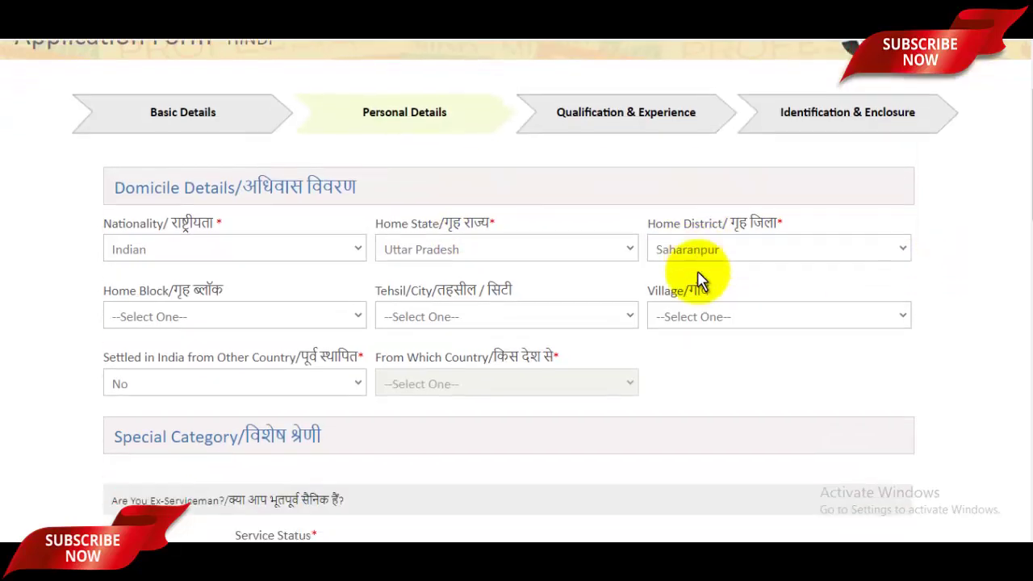
left_click(238, 229)
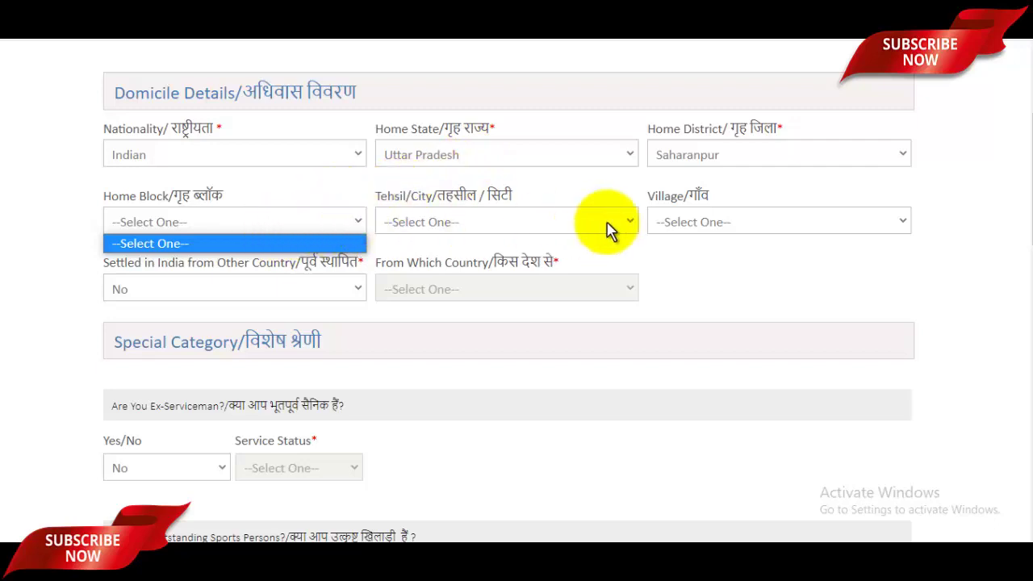
left_click(498, 224)
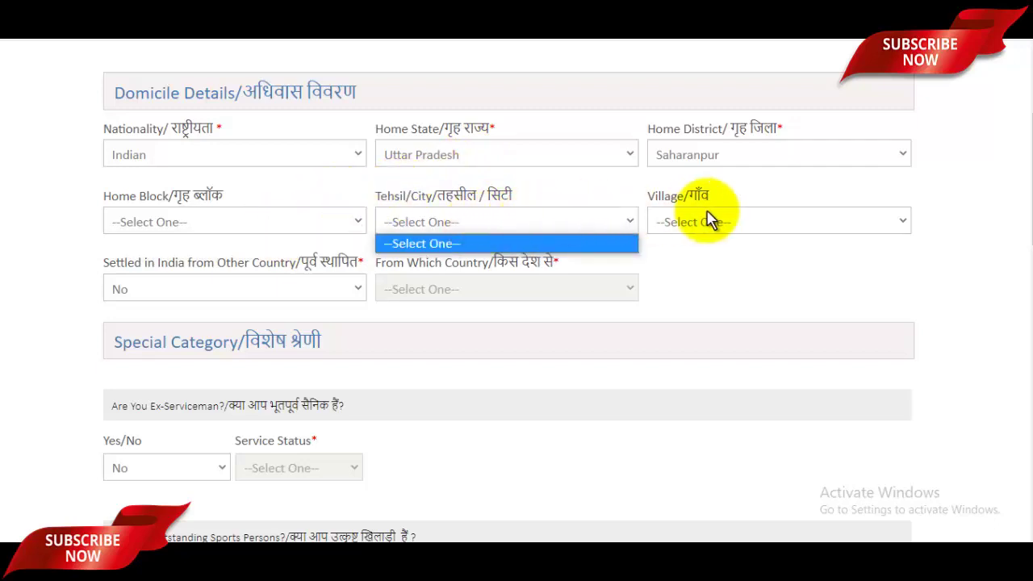
left_click(762, 222)
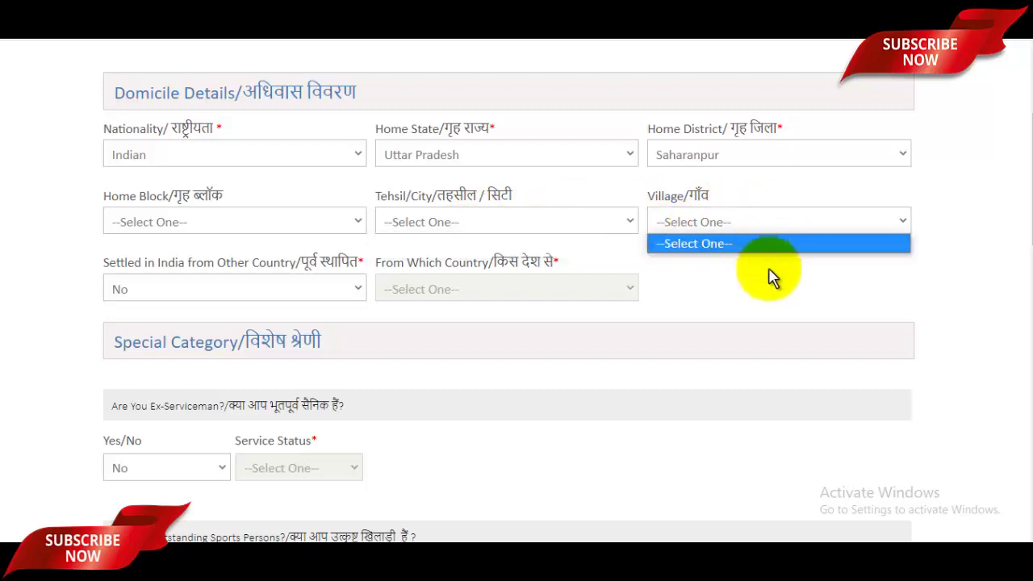
left_click(221, 302)
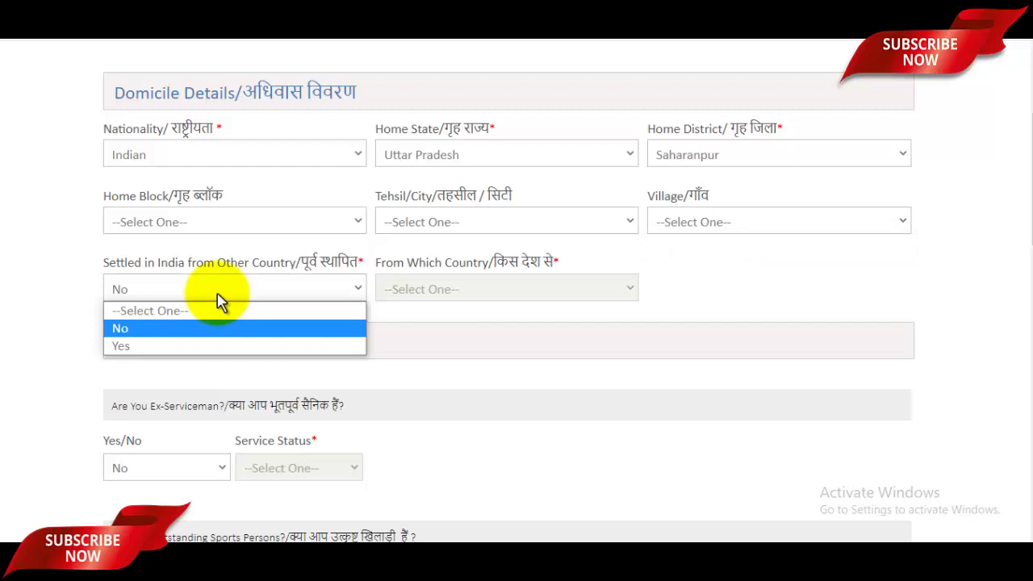
left_click(155, 328)
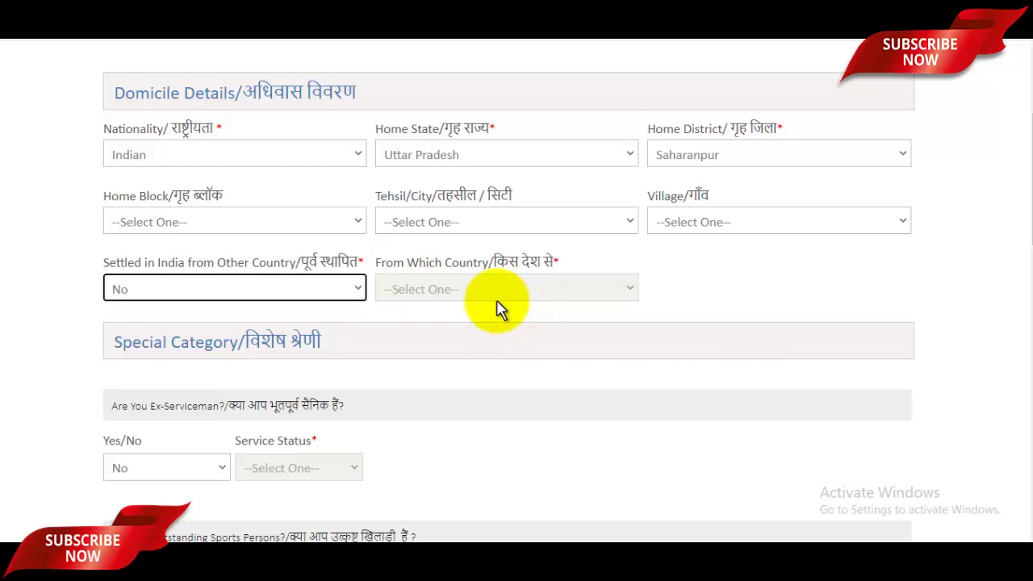
scroll(499, 310, "down", 2)
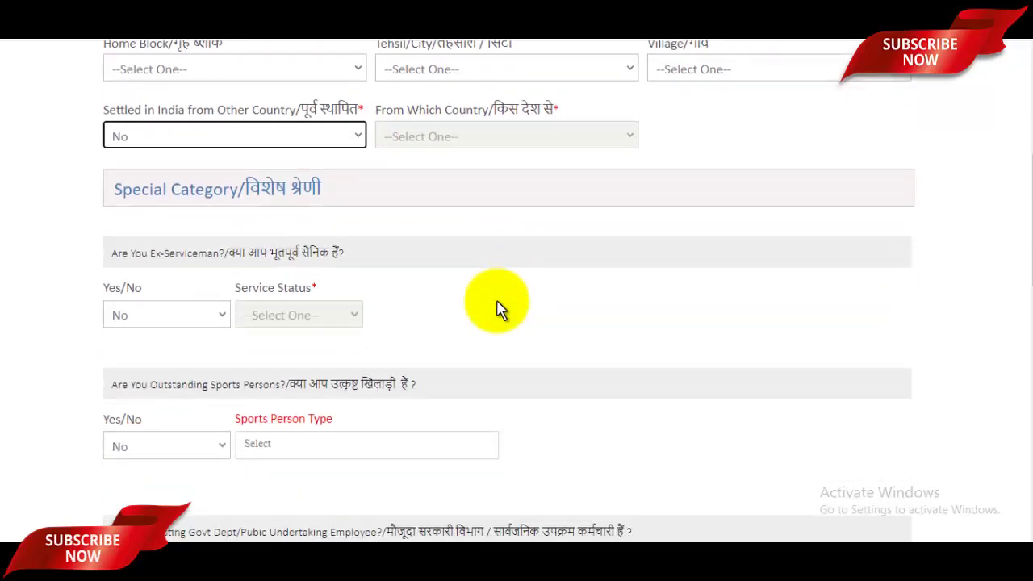
Answer No to the ex-serviceman and government department employee questions
scroll(496, 307, "down", 1)
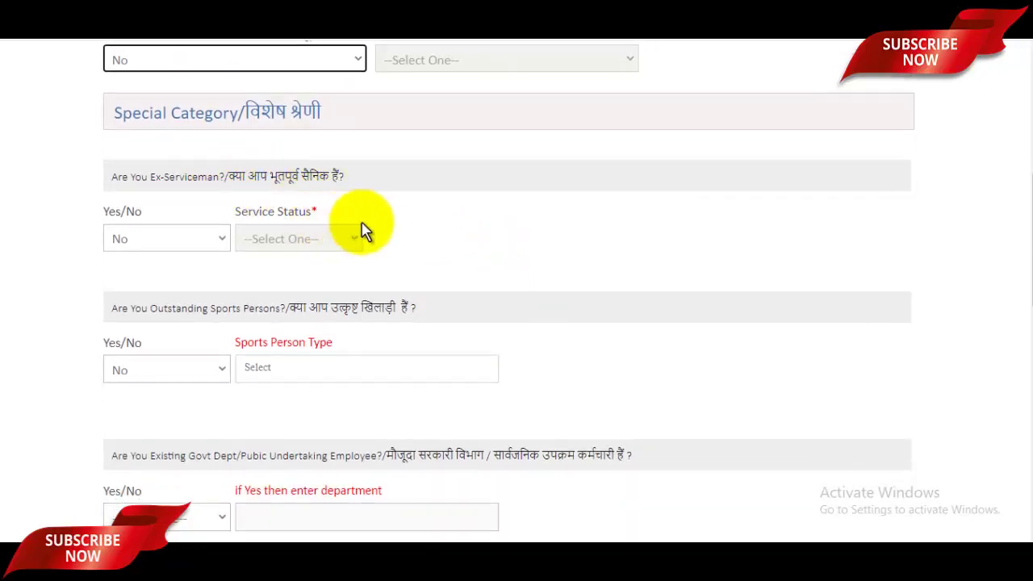
left_click(153, 239)
left_click(125, 276)
scroll(355, 278, "down", 1)
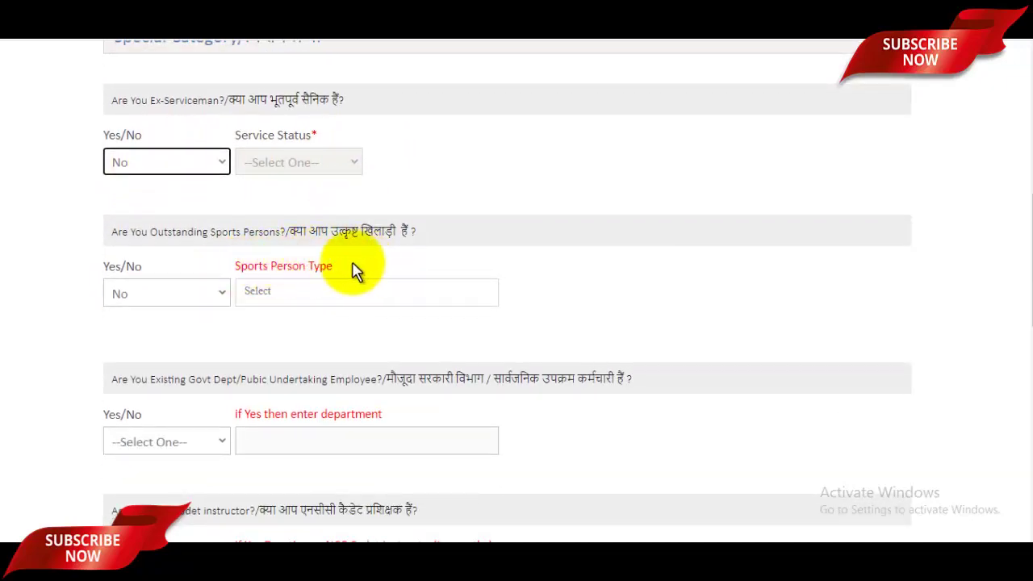
scroll(434, 258, "down", 1)
scroll(434, 258, "down", 2)
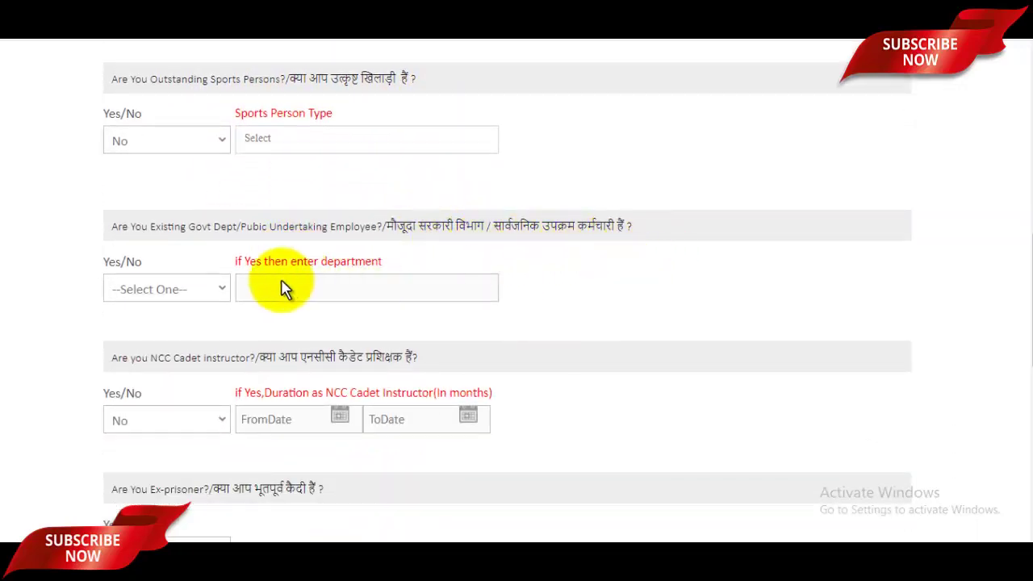
left_click(166, 289)
left_click(134, 332)
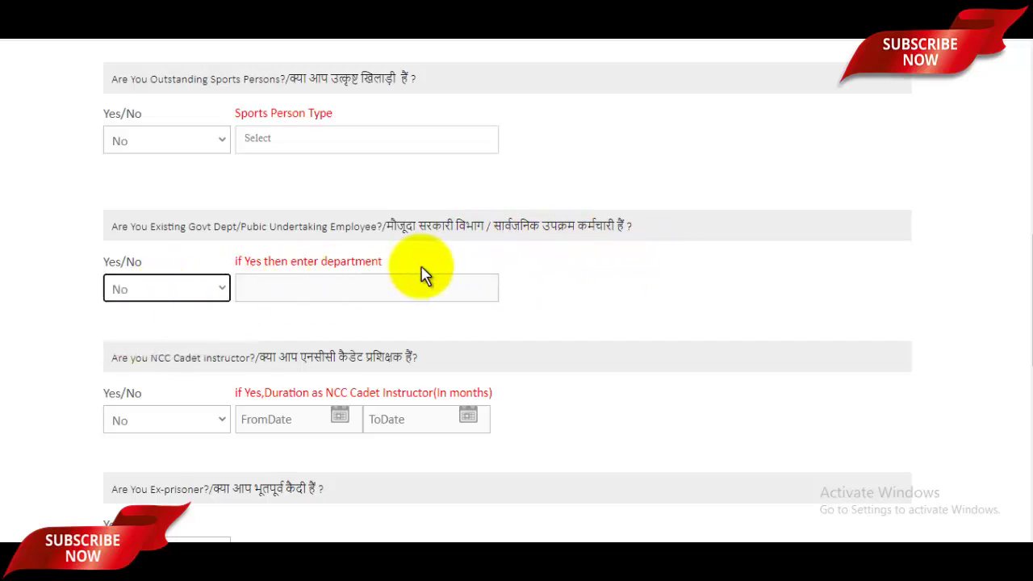
Leave the NCC Cadet instructor answer as No and answer No to ex-prisoner
scroll(422, 272, "down", 1)
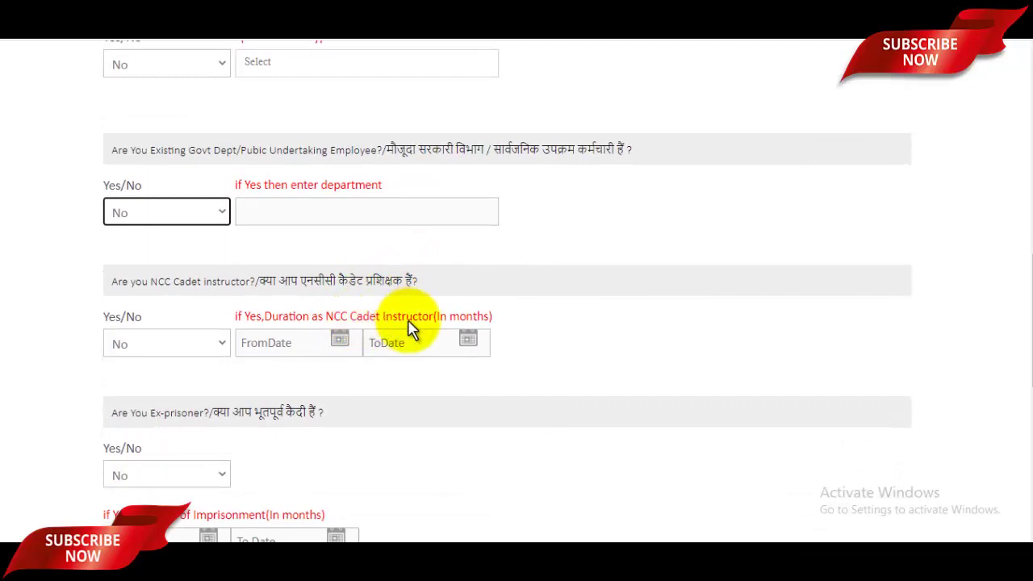
left_click(172, 345)
left_click(555, 338)
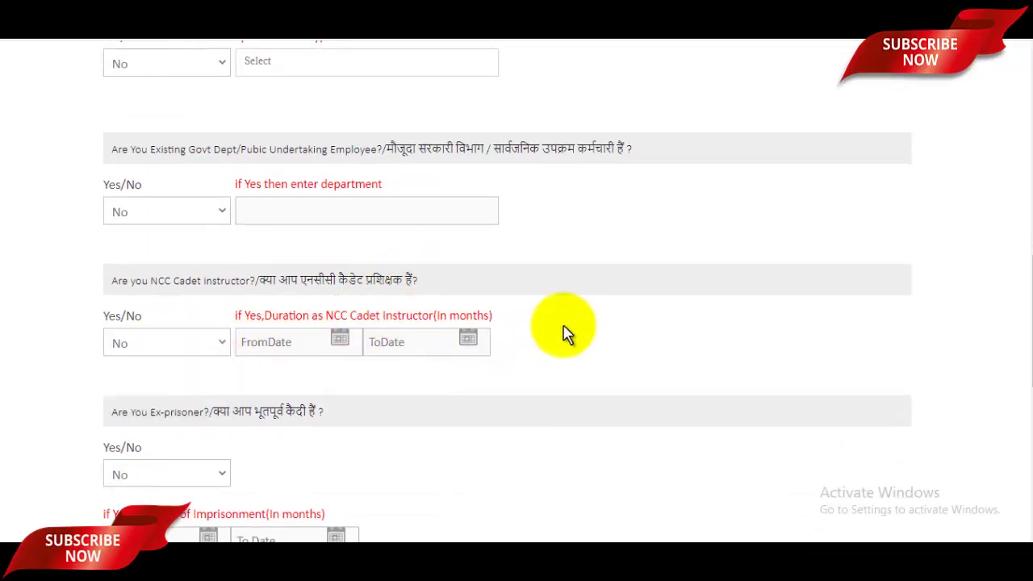
scroll(532, 343, "down", 2)
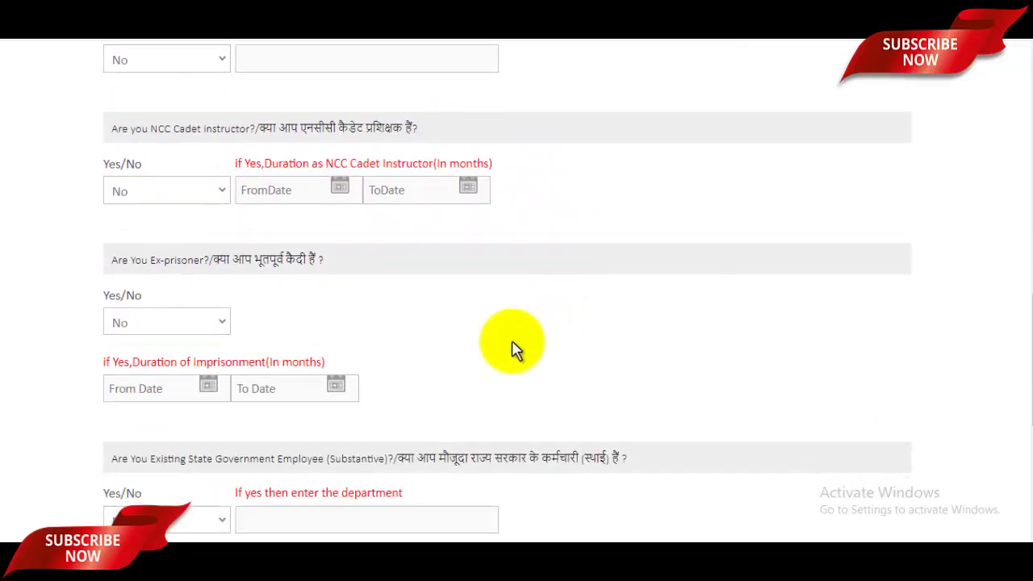
left_click(208, 329)
left_click(127, 363)
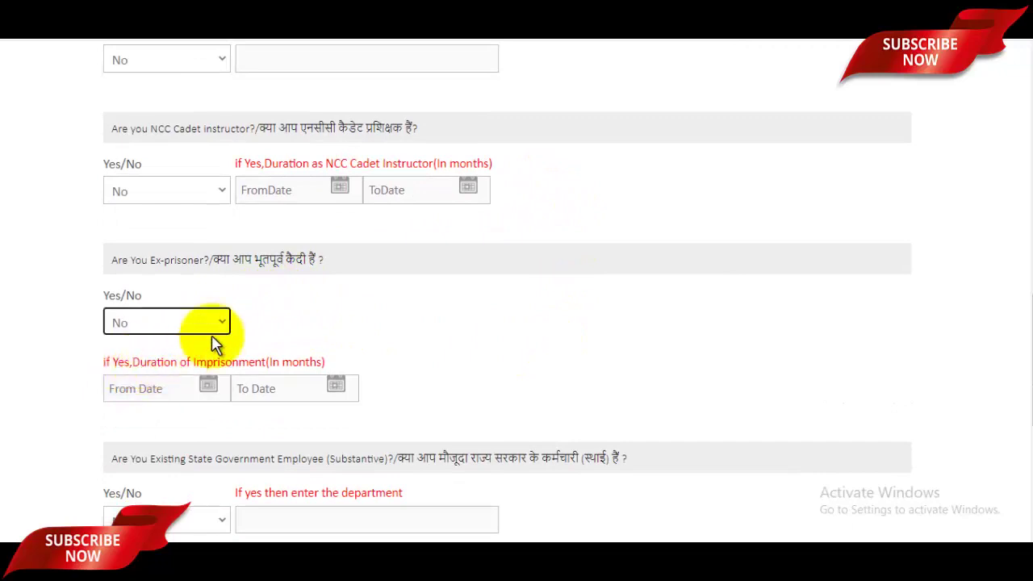
scroll(454, 286, "down", 3)
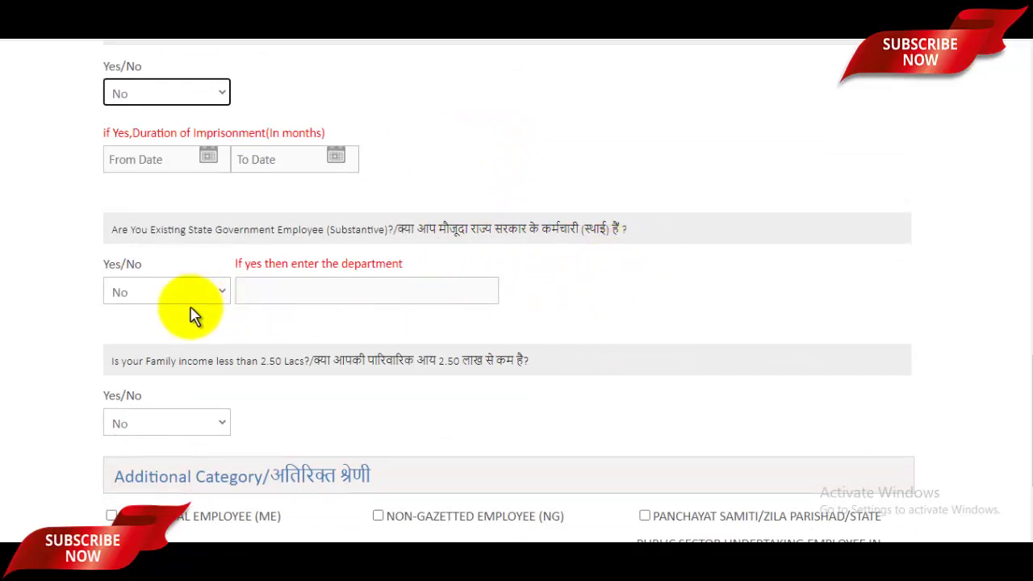
scroll(350, 276, "down", 2)
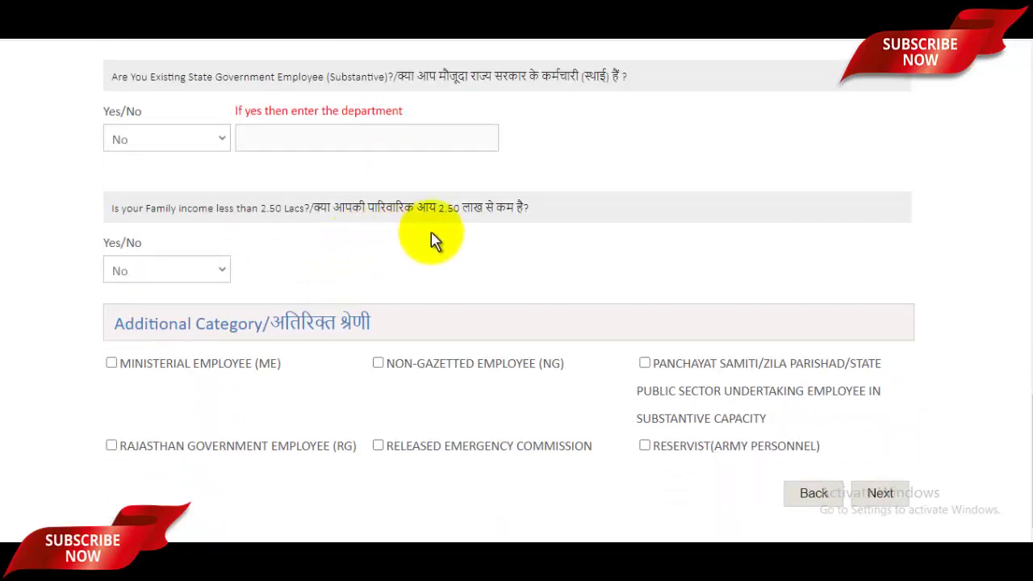
Answer Yes to family income below 2.50 Lacs and confirm it in the dialog
left_click(172, 271)
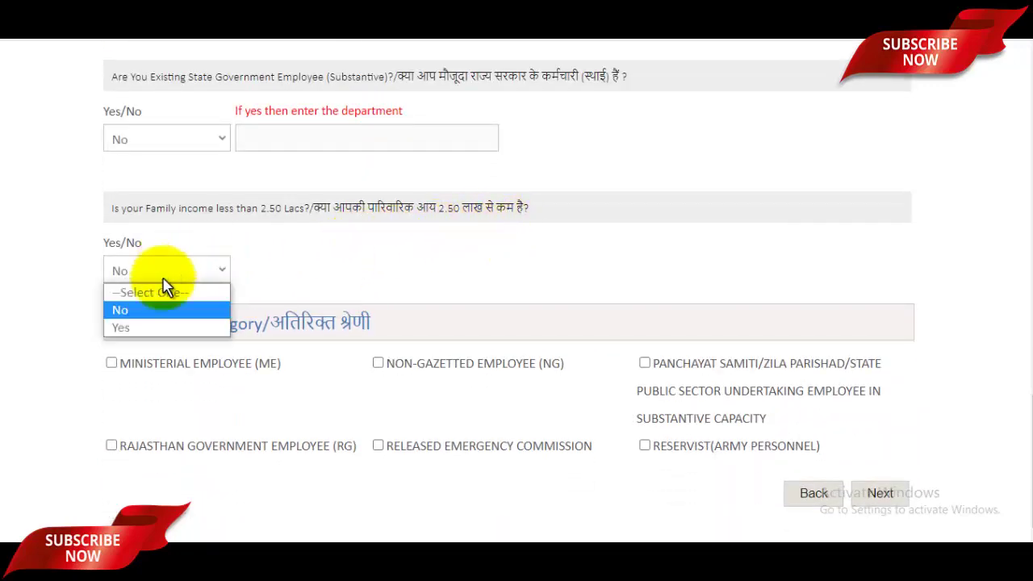
left_click(133, 326)
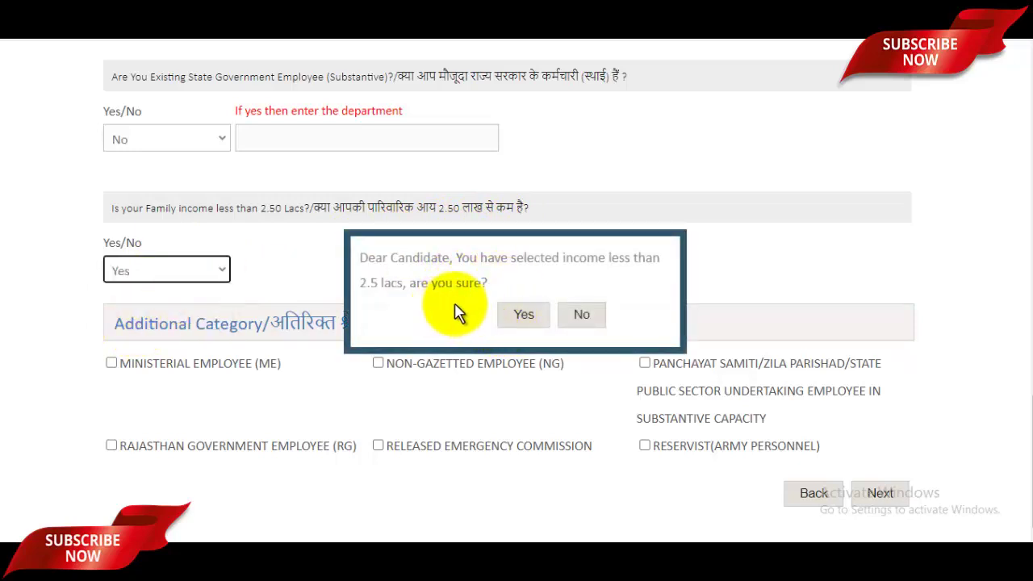
left_click(531, 320)
scroll(484, 303, "down", 1)
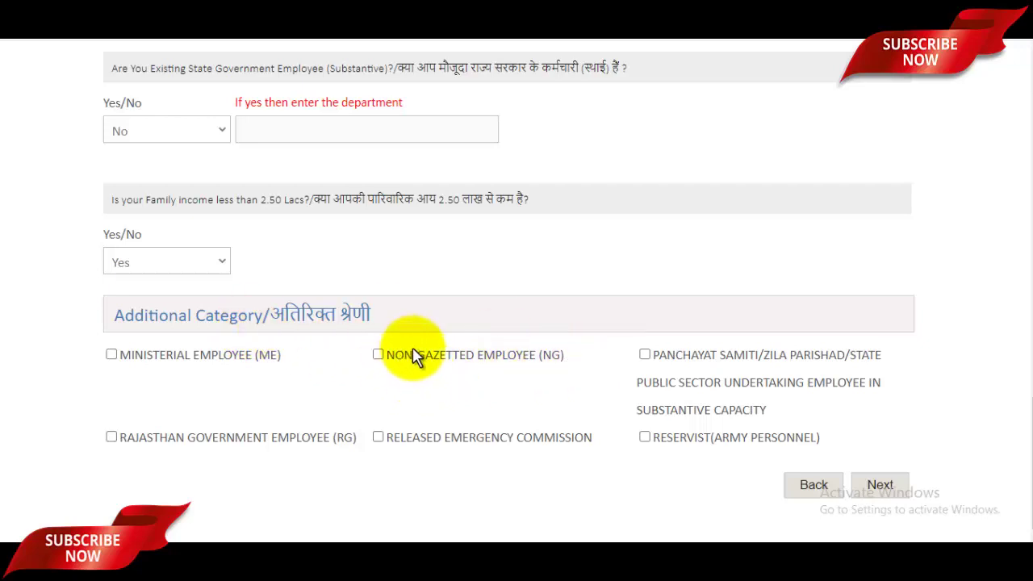
Continue to Qualification & Experience and tick the notional-data discrepancy checkbox above the education table
left_click(897, 484)
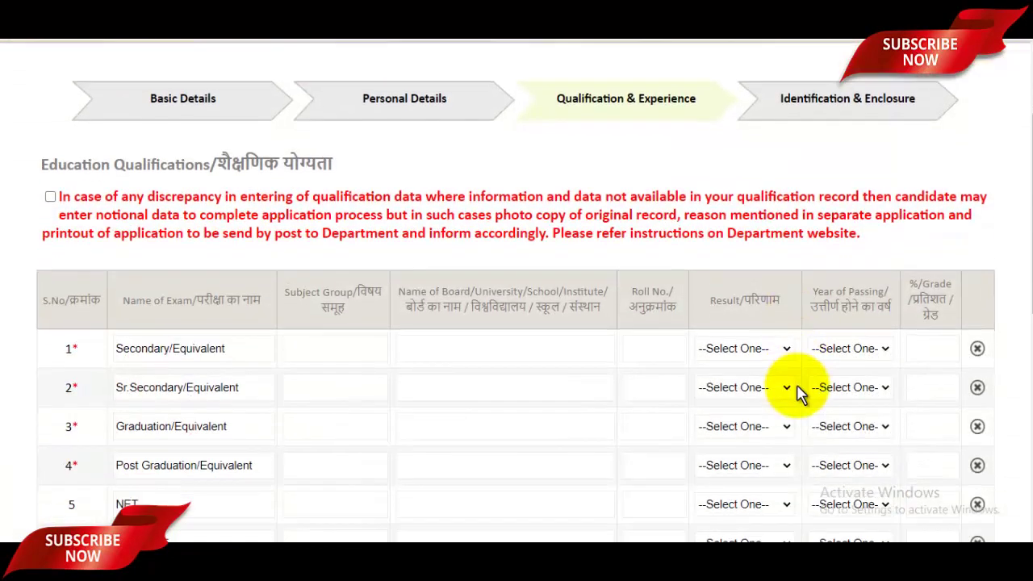
scroll(799, 393, "down", 2)
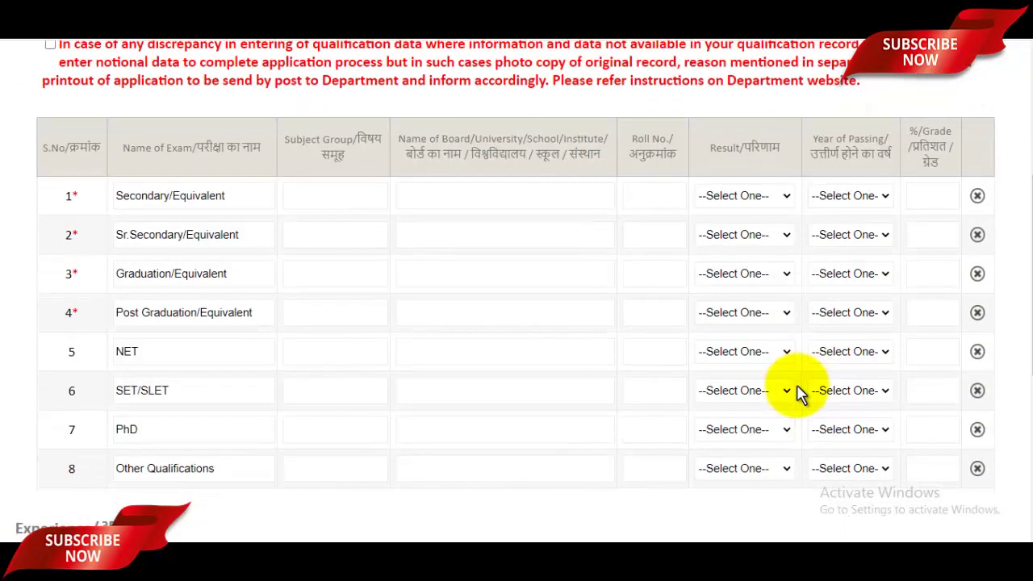
scroll(799, 393, "up", 1)
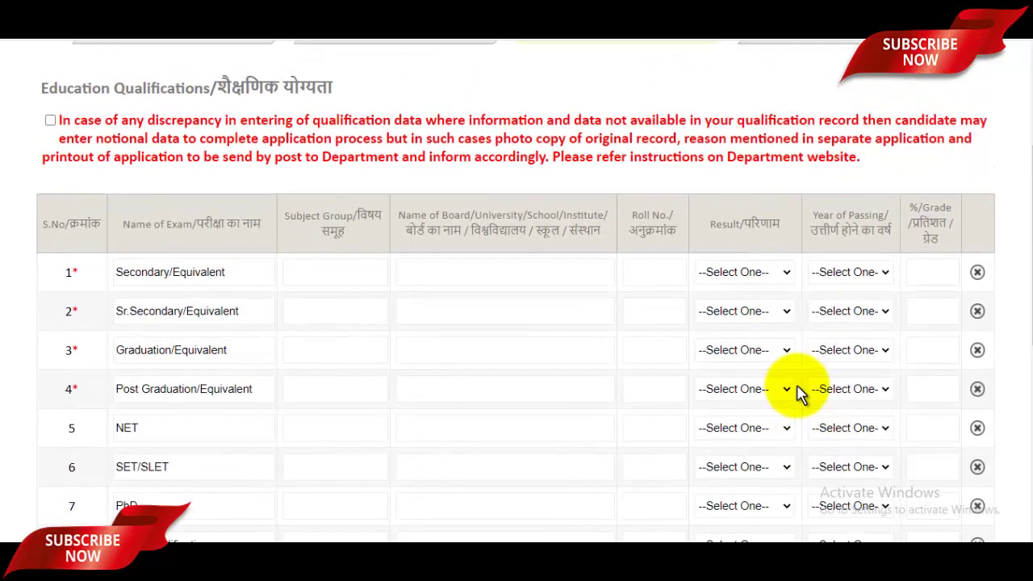
scroll(798, 393, "up", 1)
left_click(50, 197)
scroll(614, 302, "down", 1)
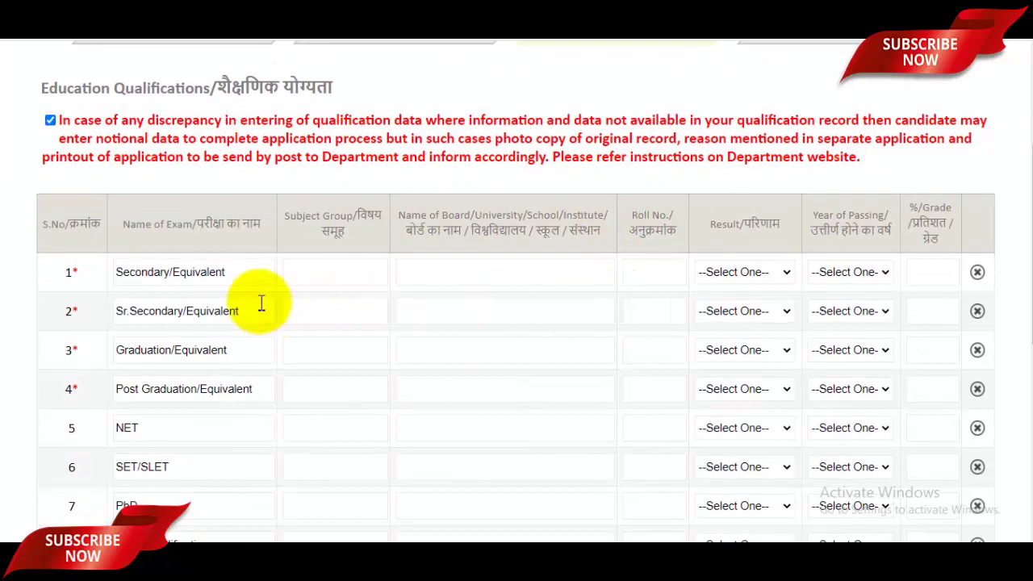
Enter the Secondary row's subject group, UP Board, and the candidate's roll number
left_click(329, 277)
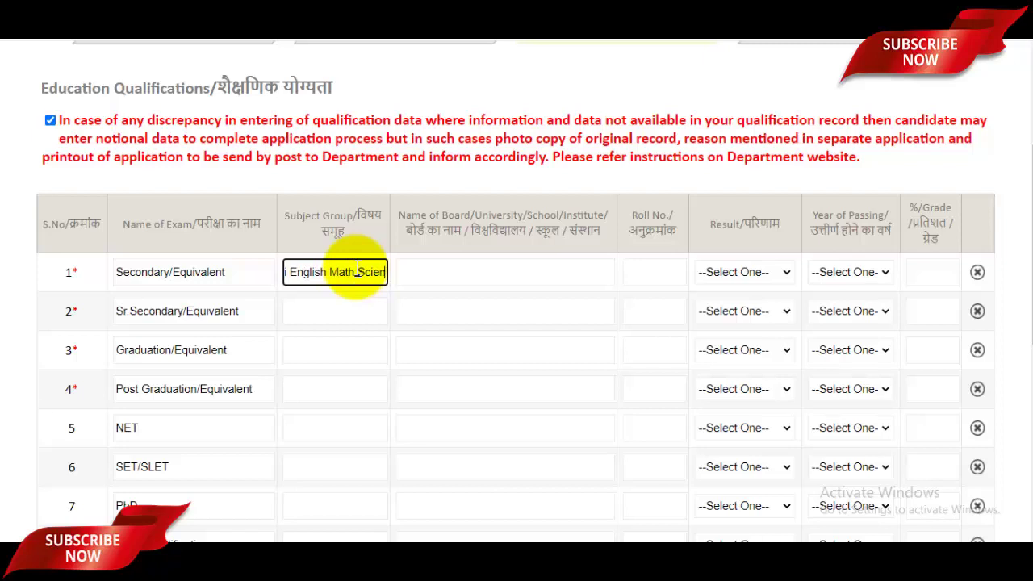
left_click(501, 275)
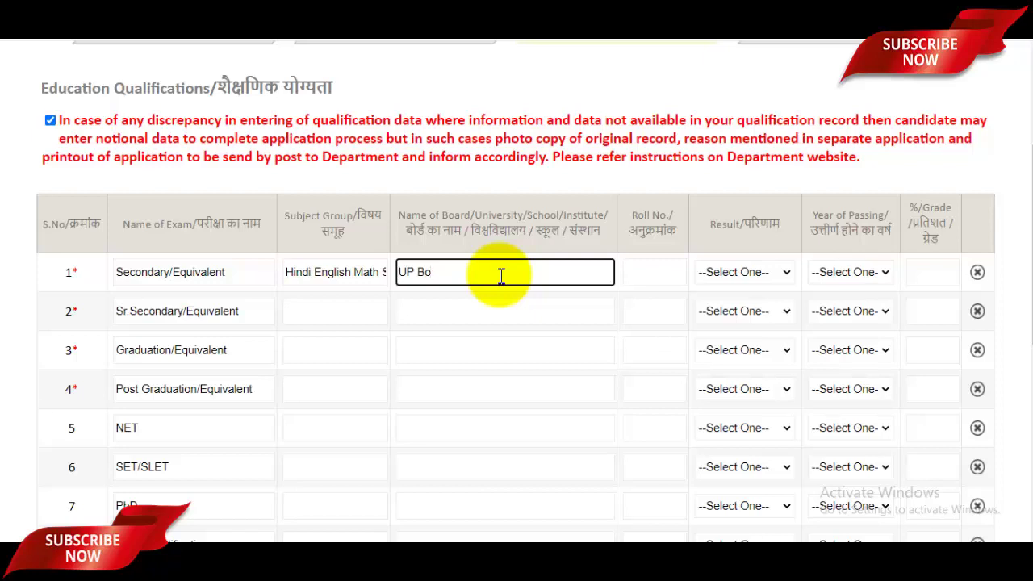
left_click(658, 272)
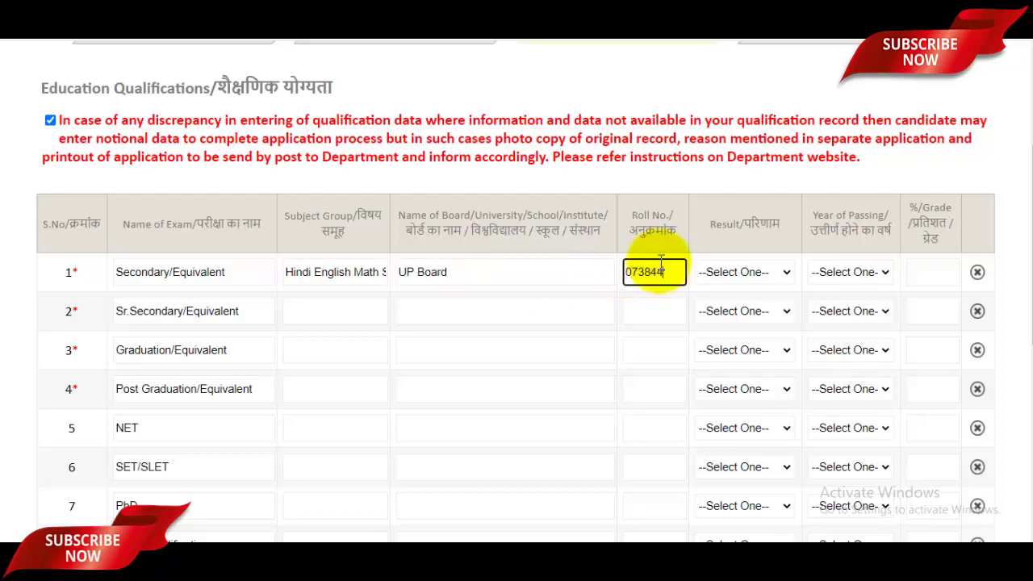
Set the Secondary result to Percentage, passing year 2002, and 96 percent
left_click(736, 274)
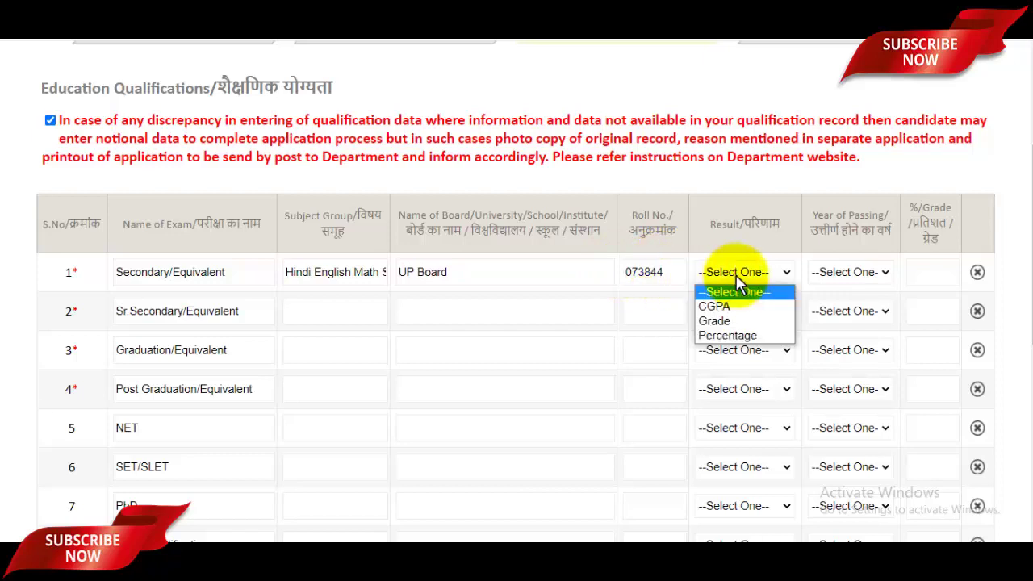
left_click(736, 337)
left_click(848, 273)
scroll(848, 218, "down", 10)
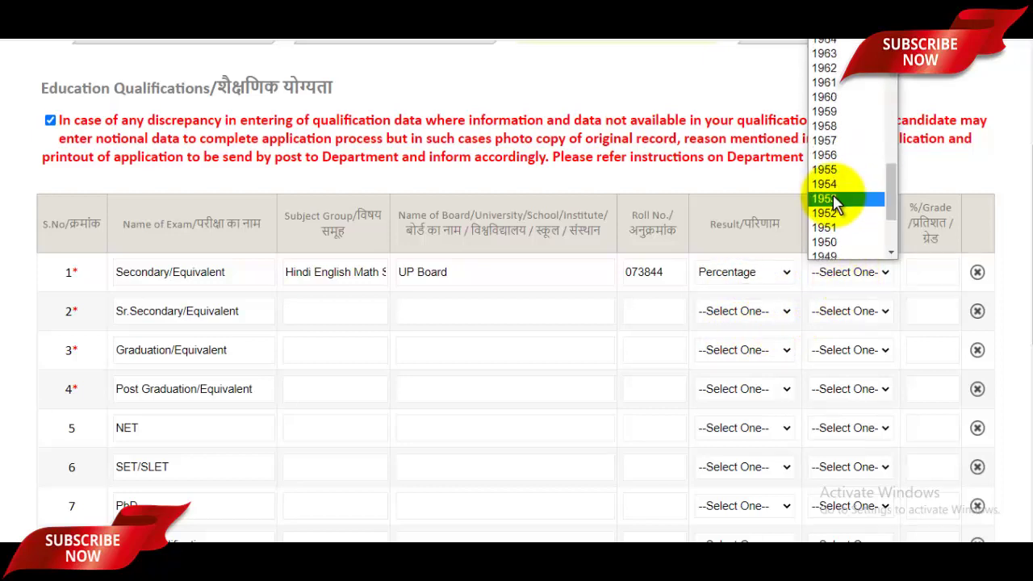
scroll(837, 186, "up", 8)
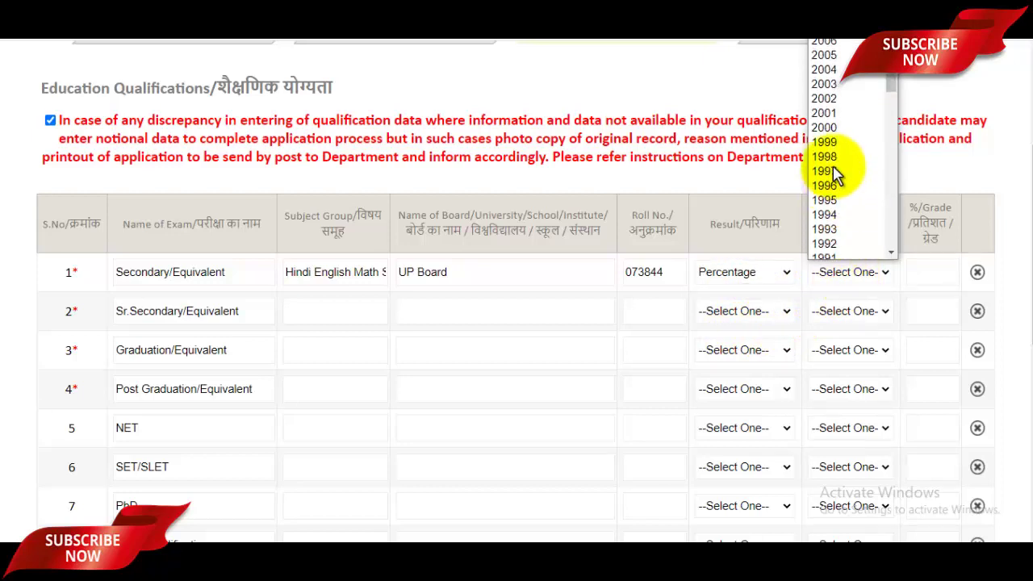
left_click(829, 104)
left_click(938, 271)
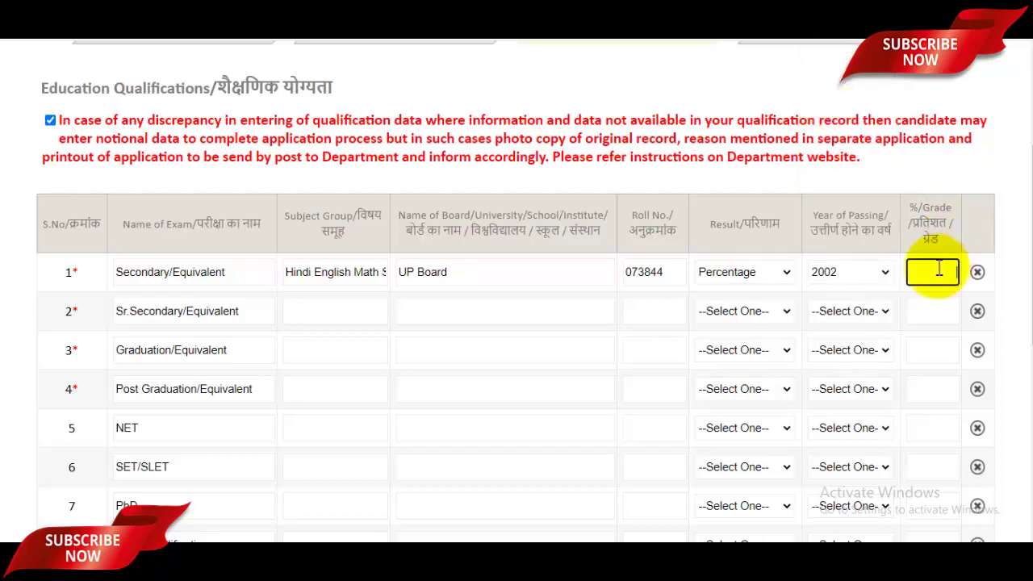
scroll(844, 330, "down", 2)
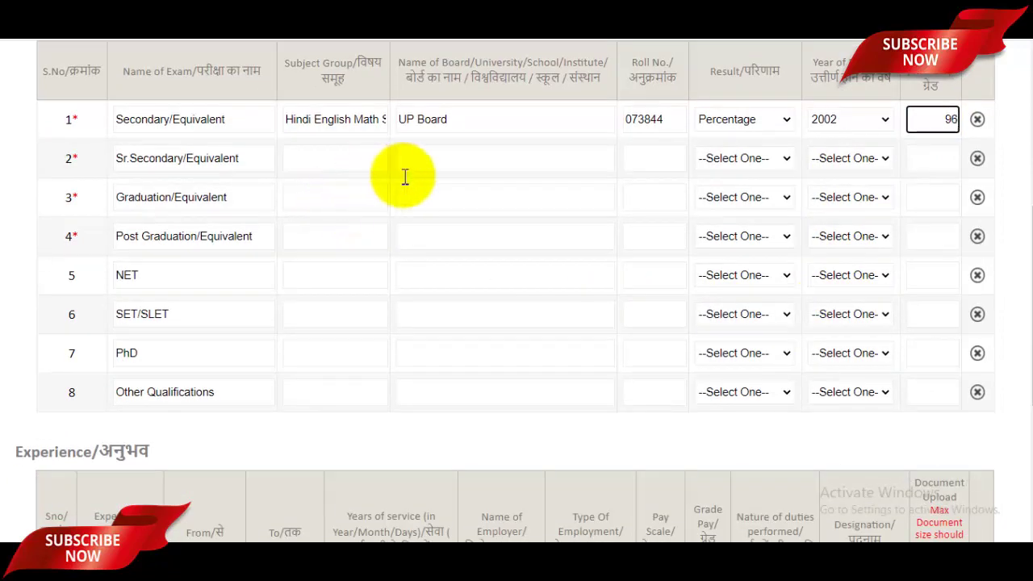
Enter the Sr.Secondary row's subject group and board name
left_click(346, 164)
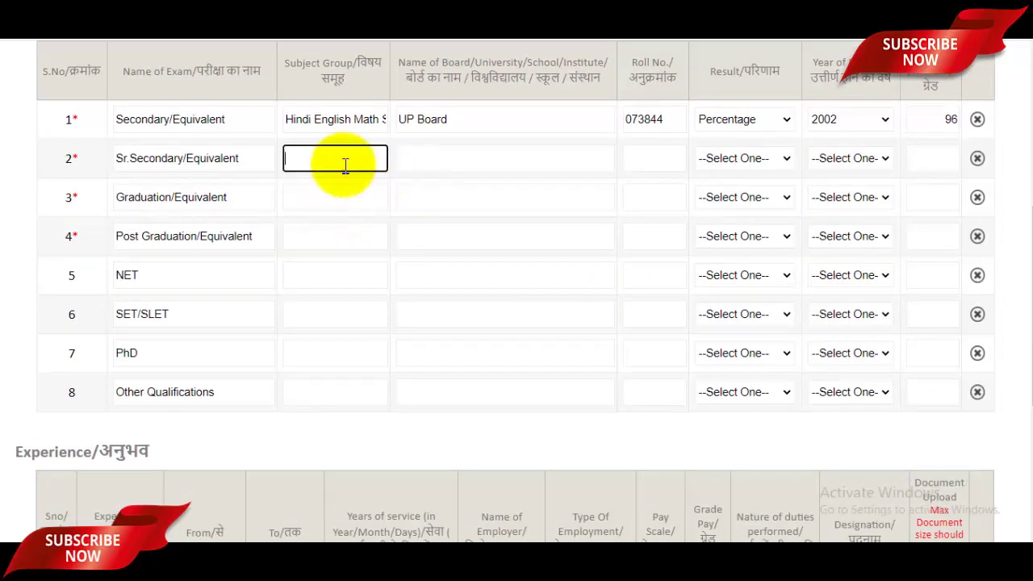
scroll(345, 164, "up", 1)
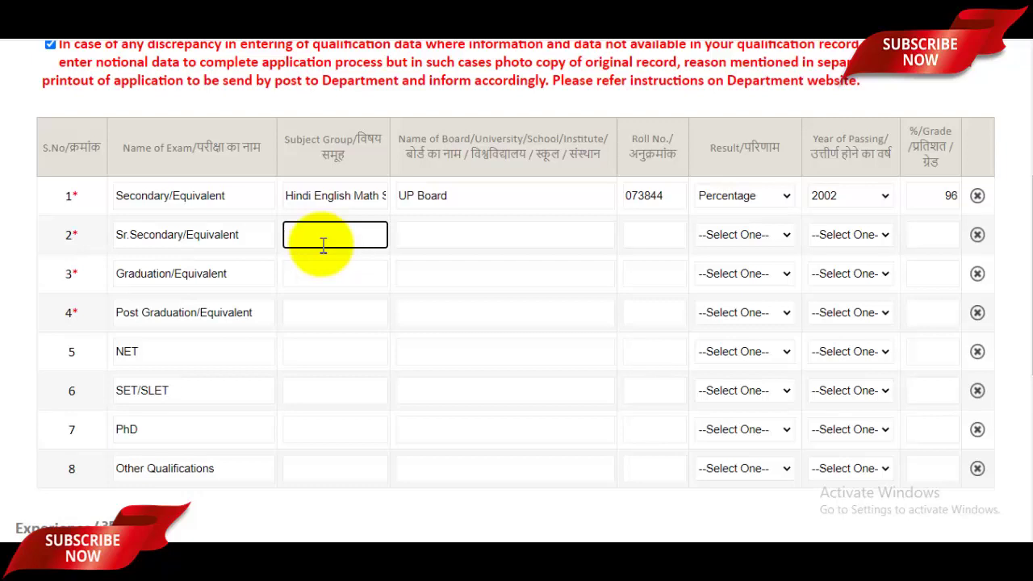
left_click(410, 236)
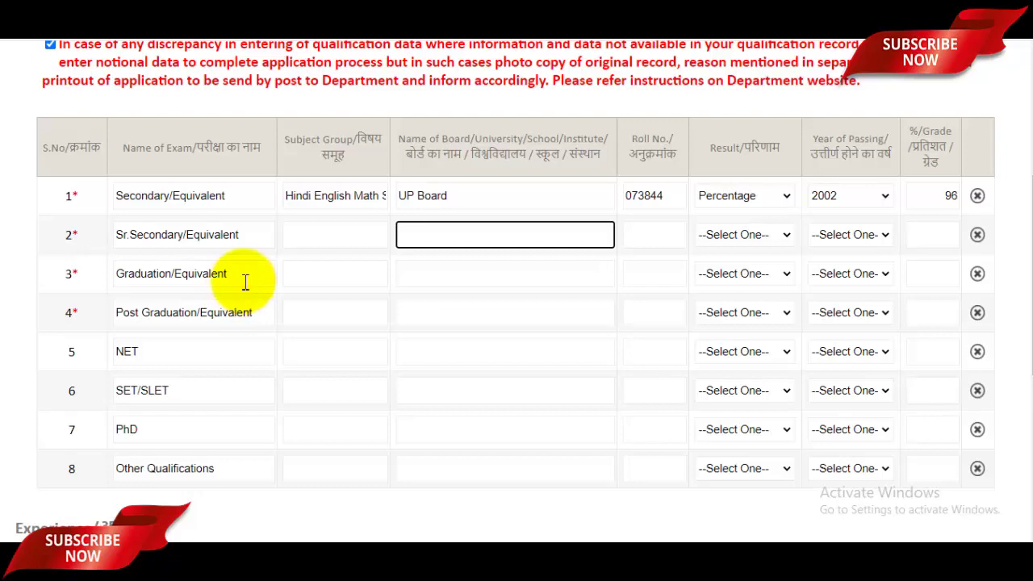
Type Graduation subjects 'Hindi, English, Education', correcting 'Englush' to English via spell-check
left_click(324, 278)
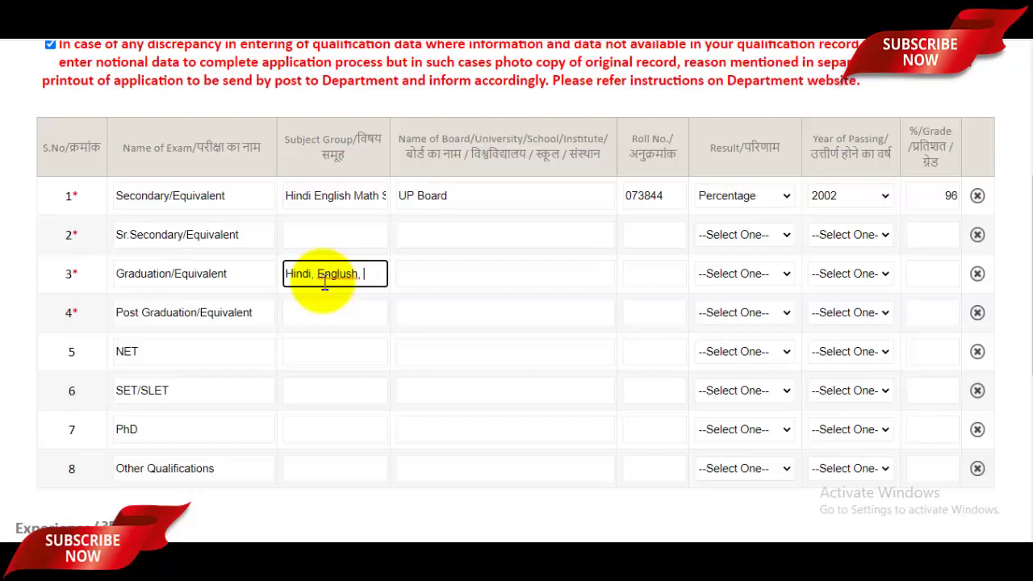
type("cation")
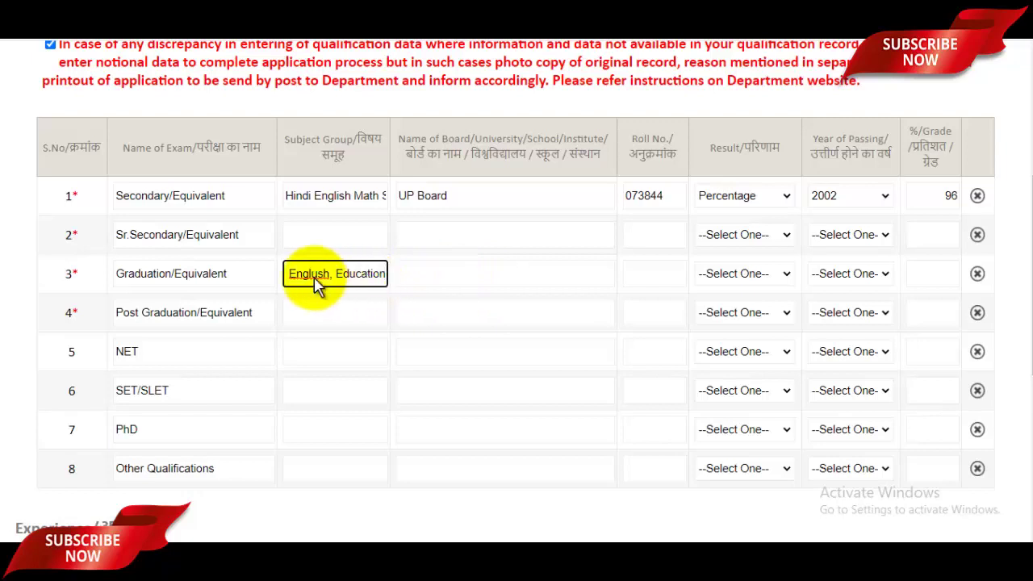
right_click(316, 279)
left_click(387, 289)
left_click(443, 274)
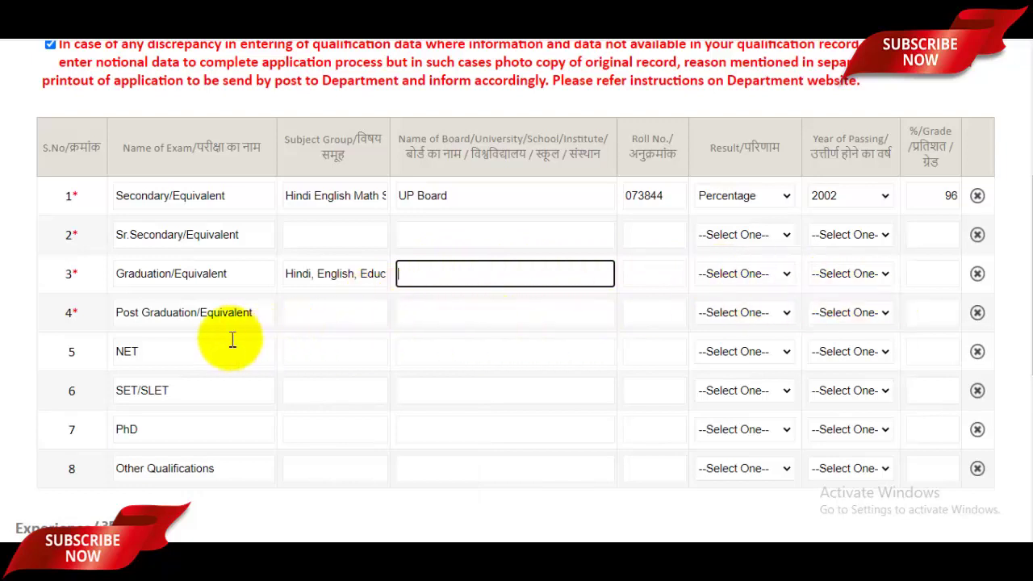
left_click(357, 320)
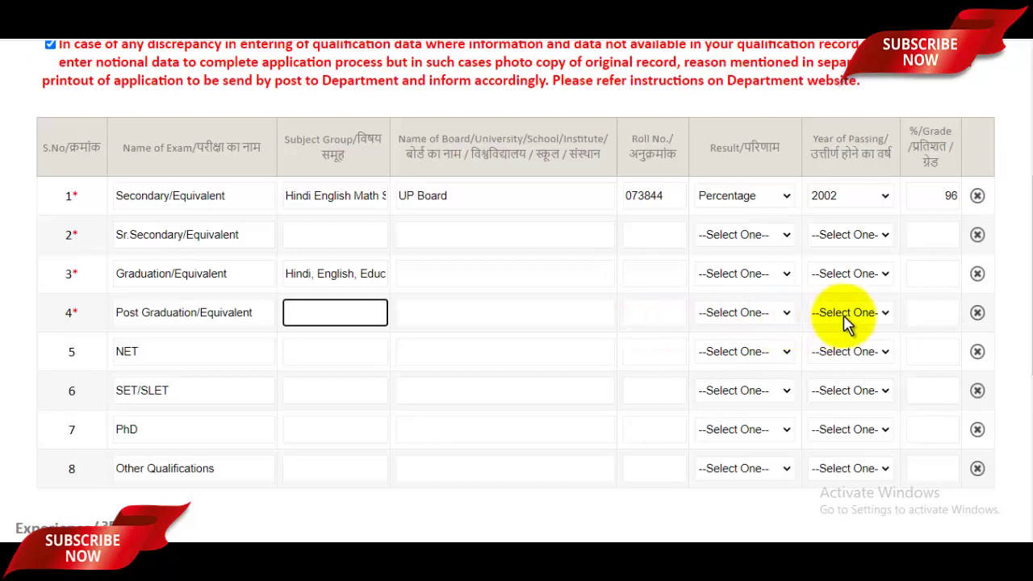
left_click(754, 316)
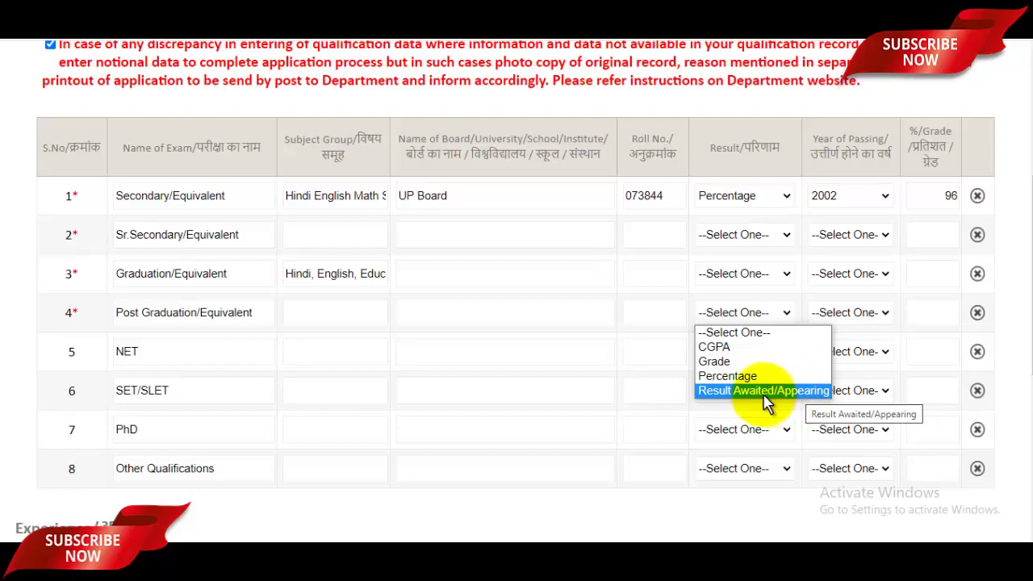
left_click(673, 307)
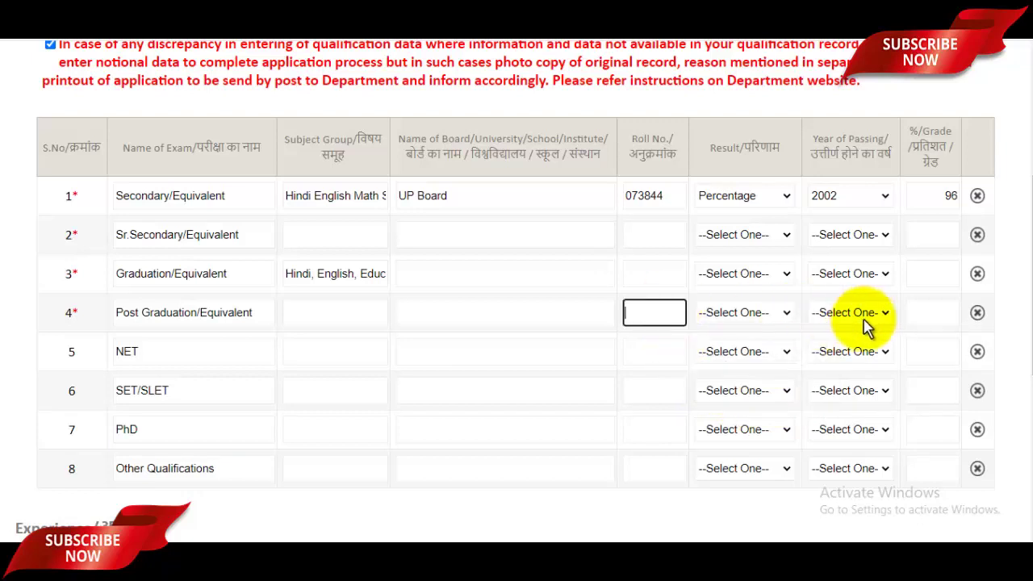
left_click(360, 352)
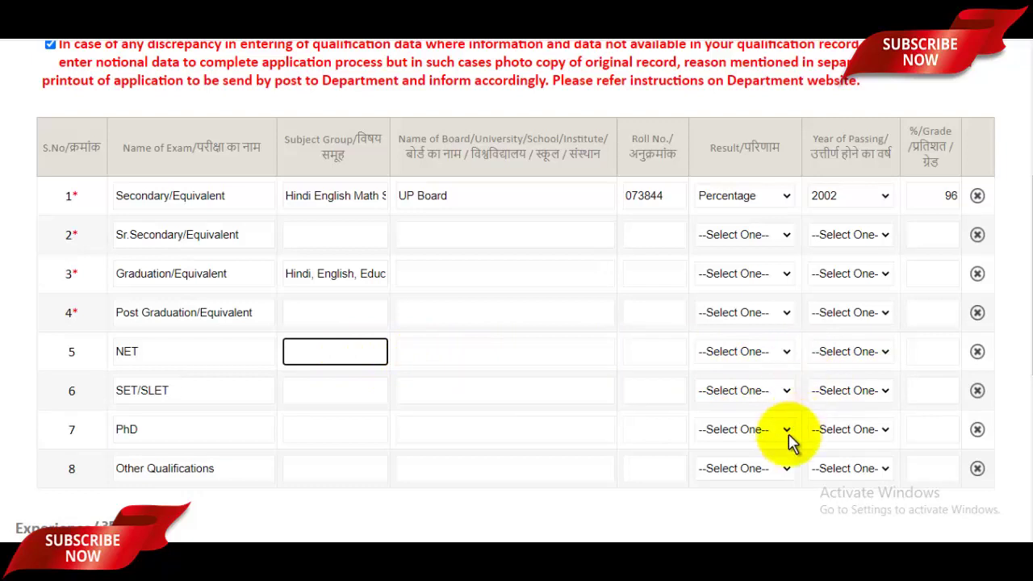
scroll(811, 371, "down", 1)
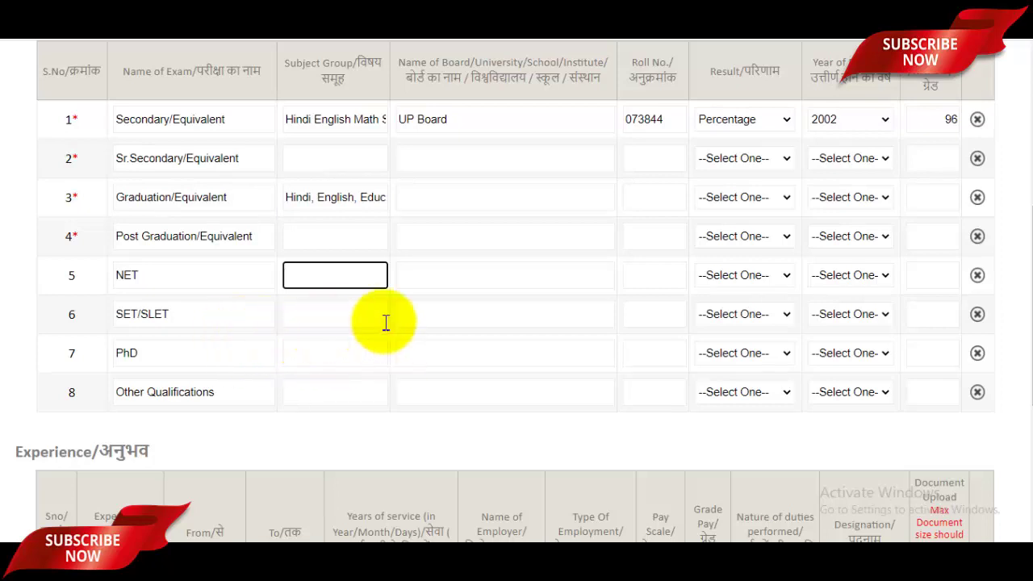
scroll(686, 346, "down", 4)
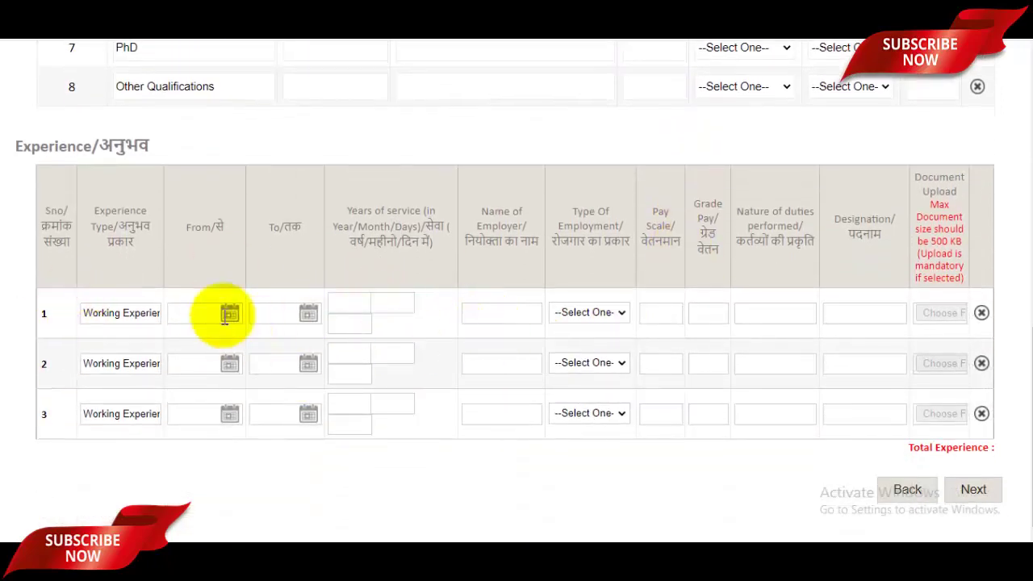
left_click(133, 313)
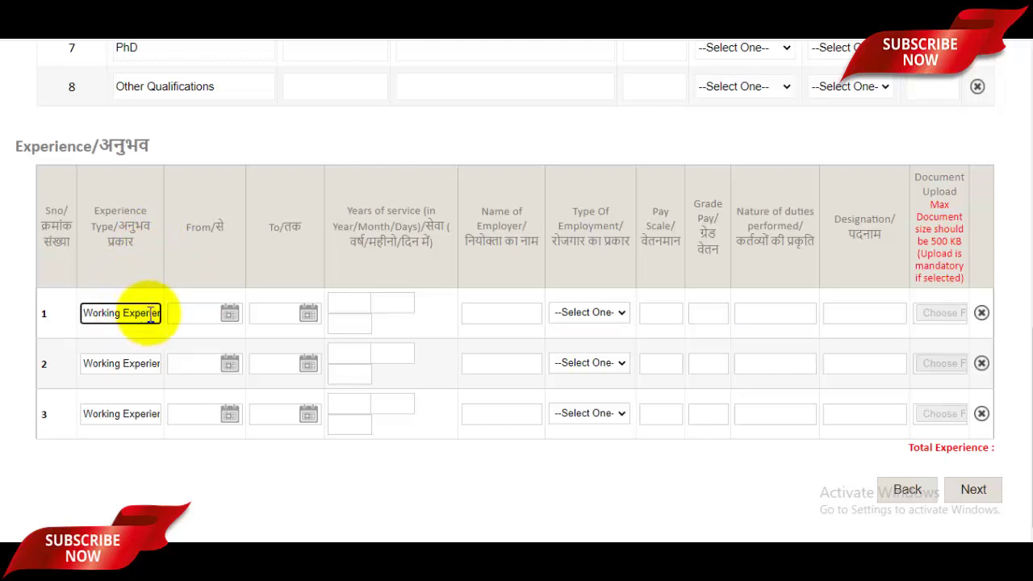
left_click(206, 313)
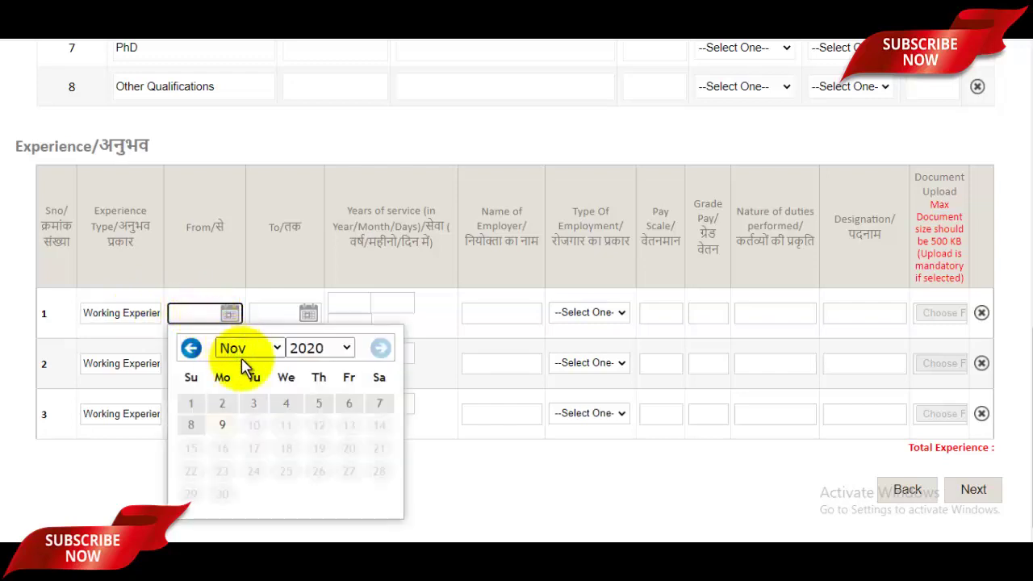
left_click(299, 310)
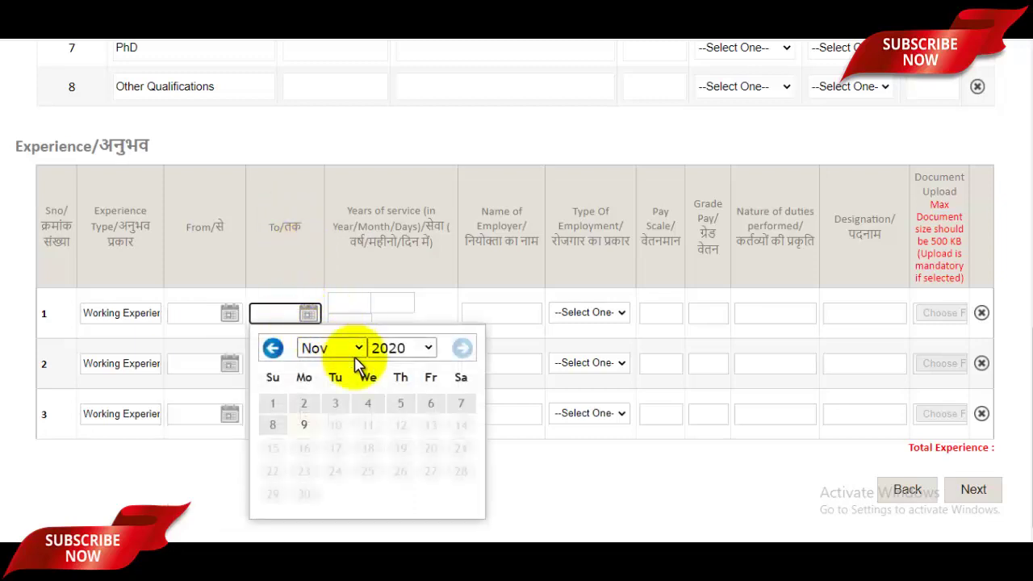
left_click(378, 300)
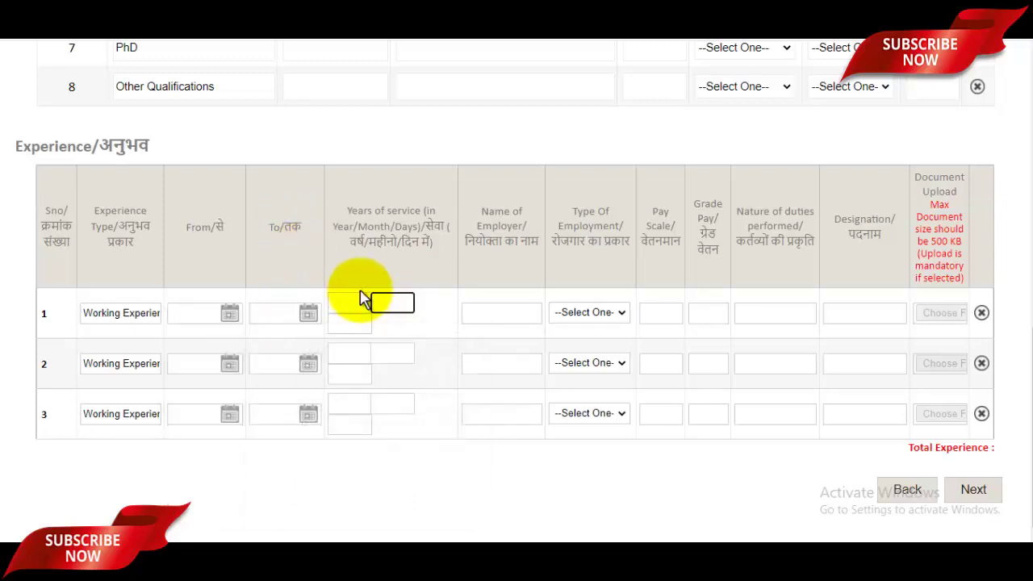